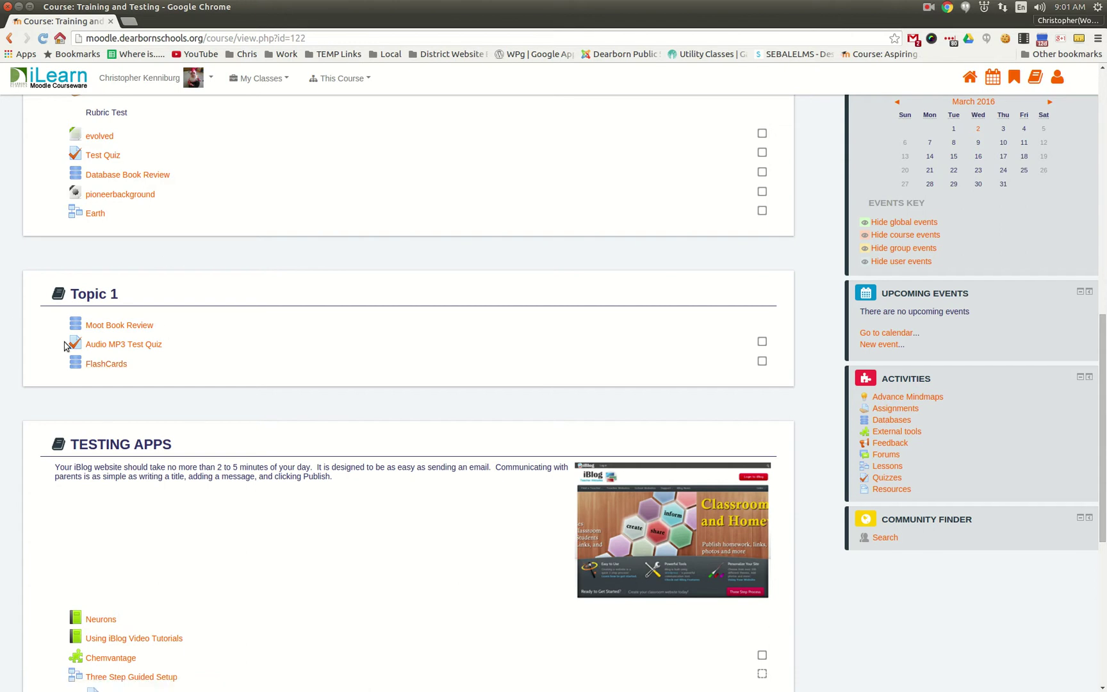
# Step: Open the FlashCards database activity from Topic 1 and scroll through its question entries
pyautogui.click(92, 369)
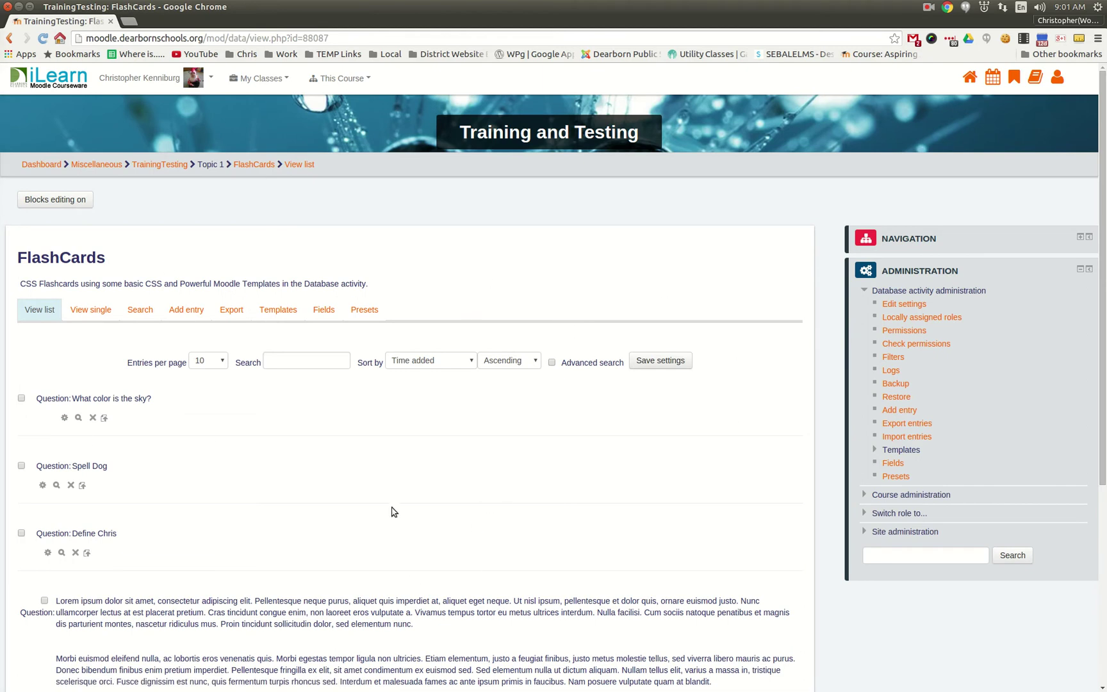
pyautogui.scroll(-1, 256, 498)
pyautogui.scroll(-1, 256, 499)
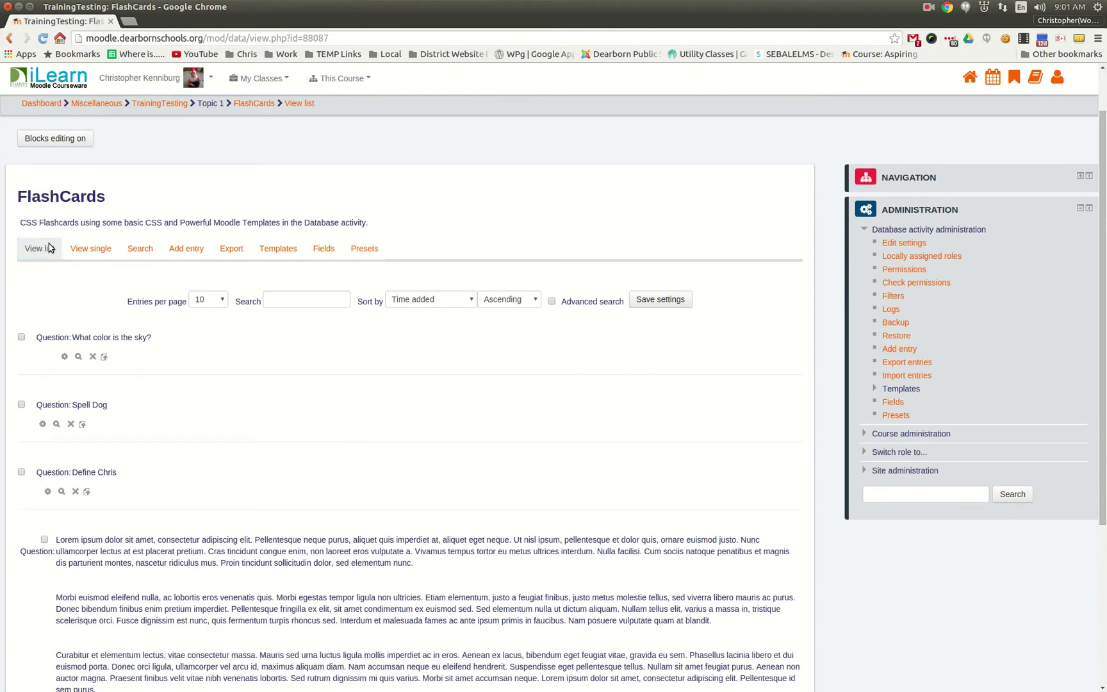
# Step: Switch to single-card view, flip the sky card to reveal 'It is blue', then draw a random card
pyautogui.click(105, 251)
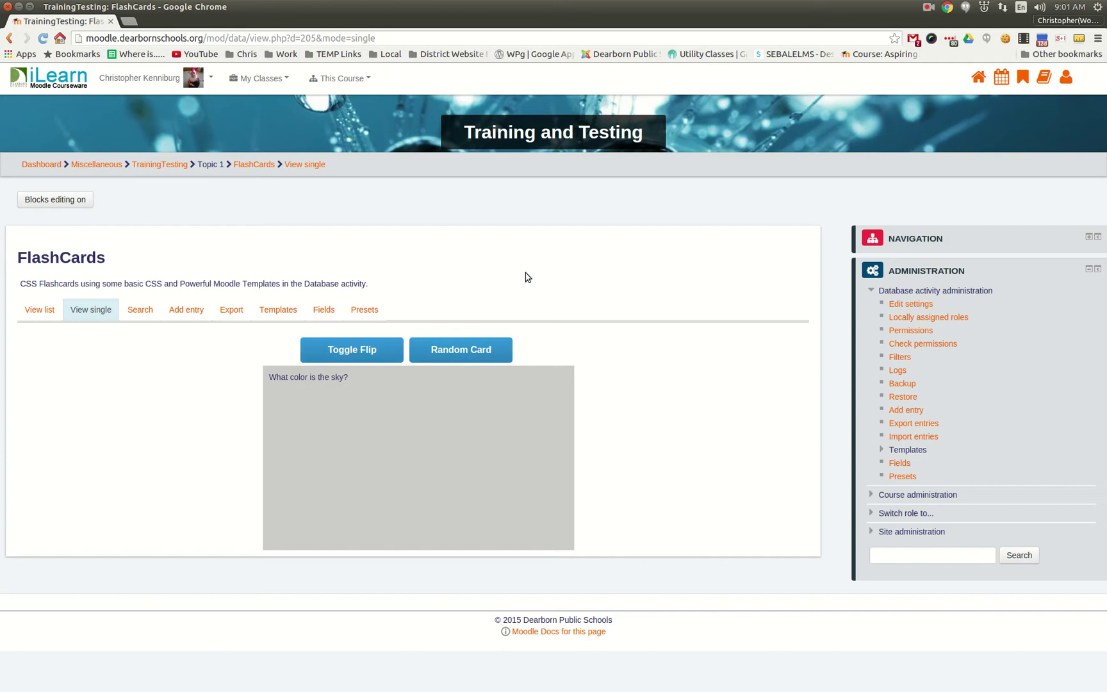
pyautogui.moveTo(472, 440)
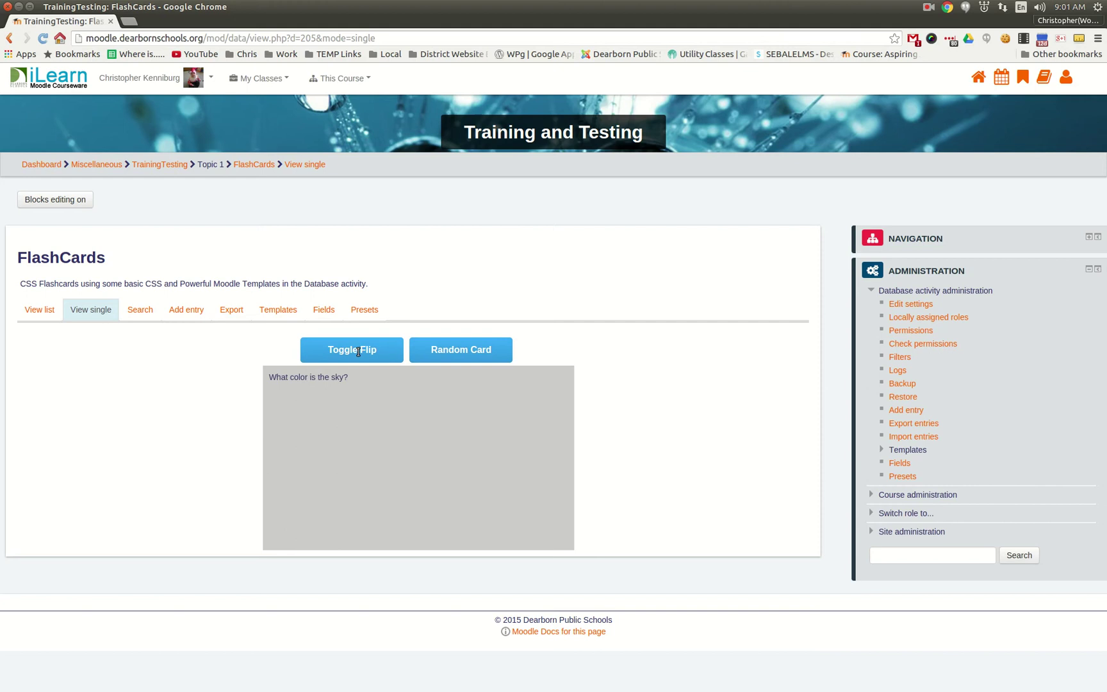
pyautogui.click(359, 351)
pyautogui.click(359, 351)
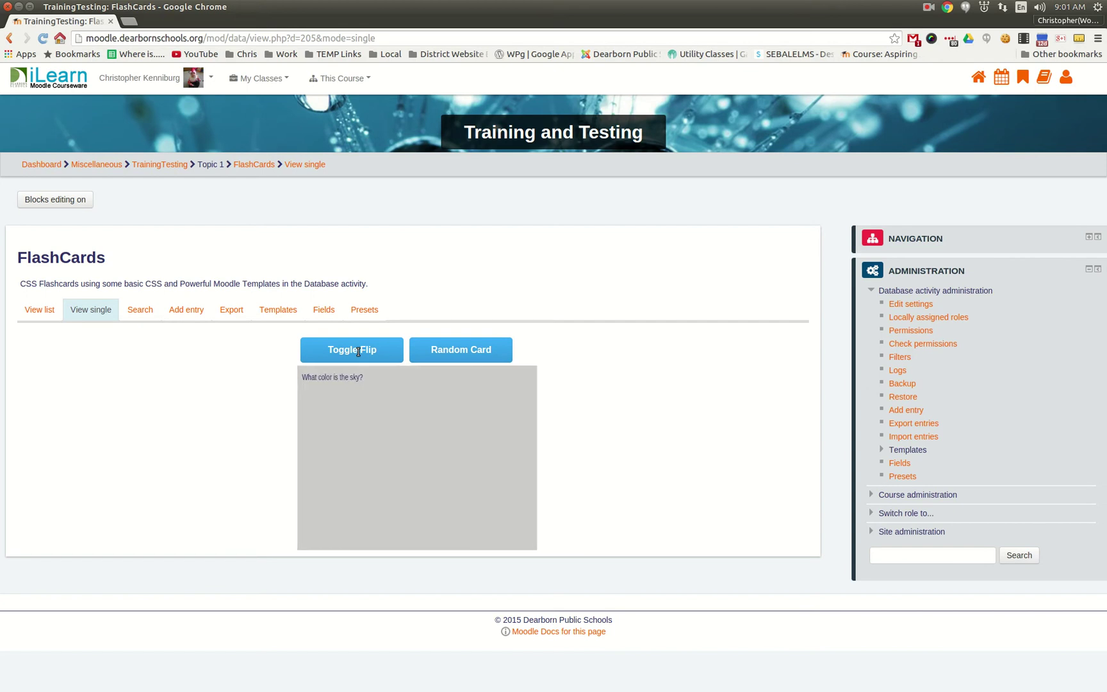
pyautogui.click(359, 351)
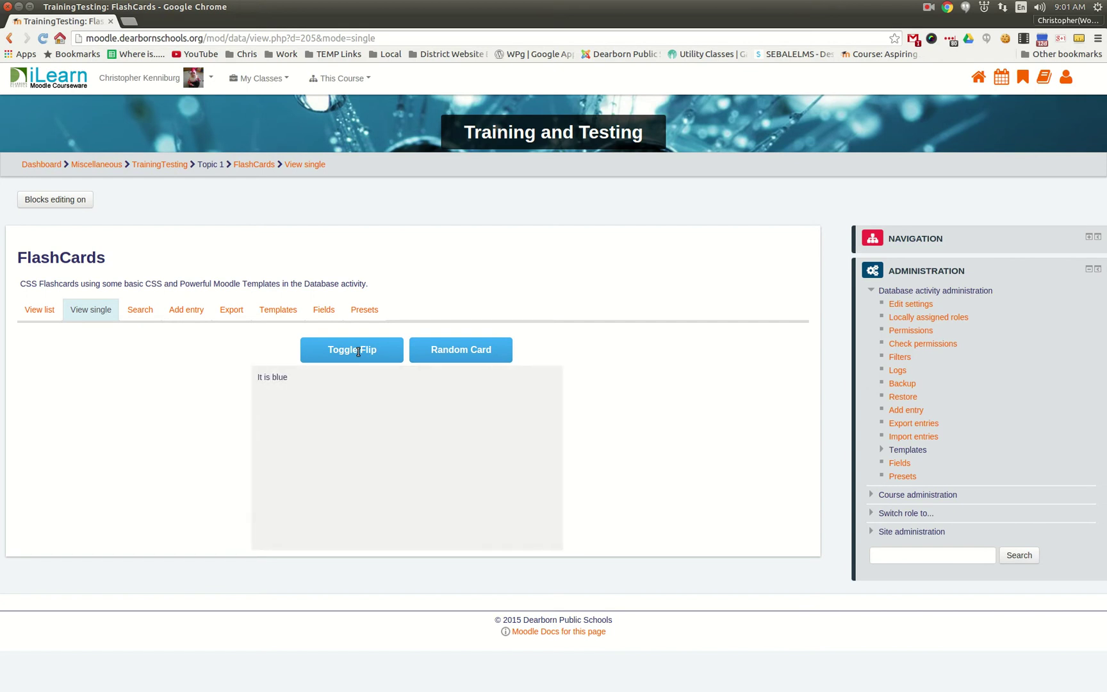
pyautogui.click(470, 348)
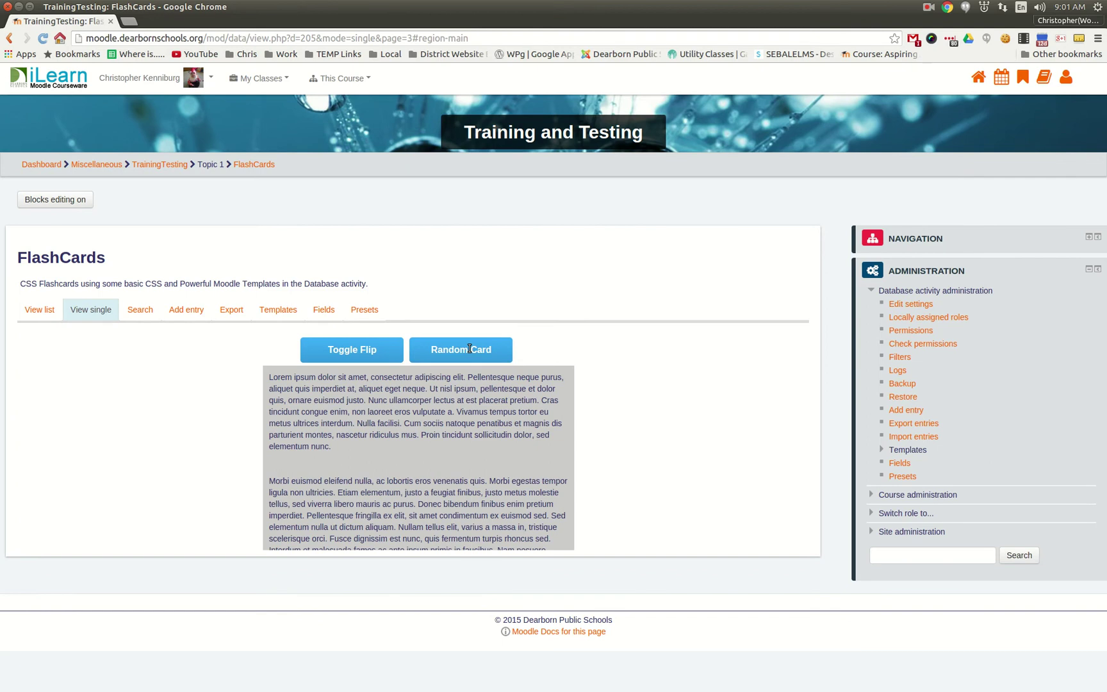
# Step: Draw another random card and scroll through its long Lorem ipsum text
pyautogui.click(469, 348)
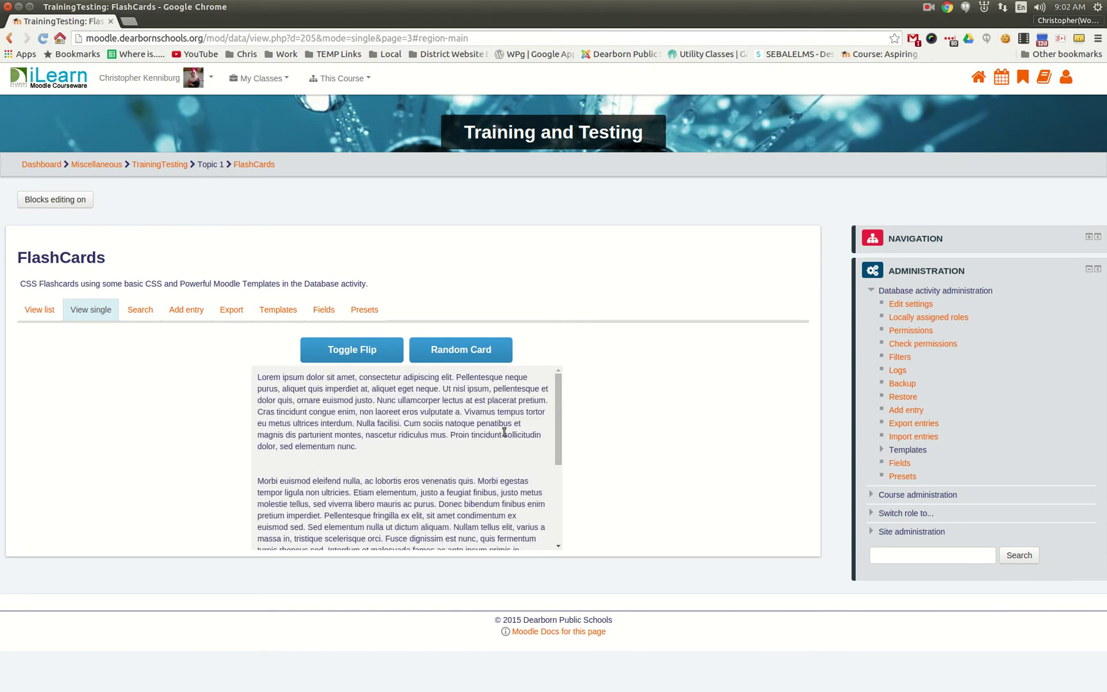
pyautogui.scroll(-5, 497, 435)
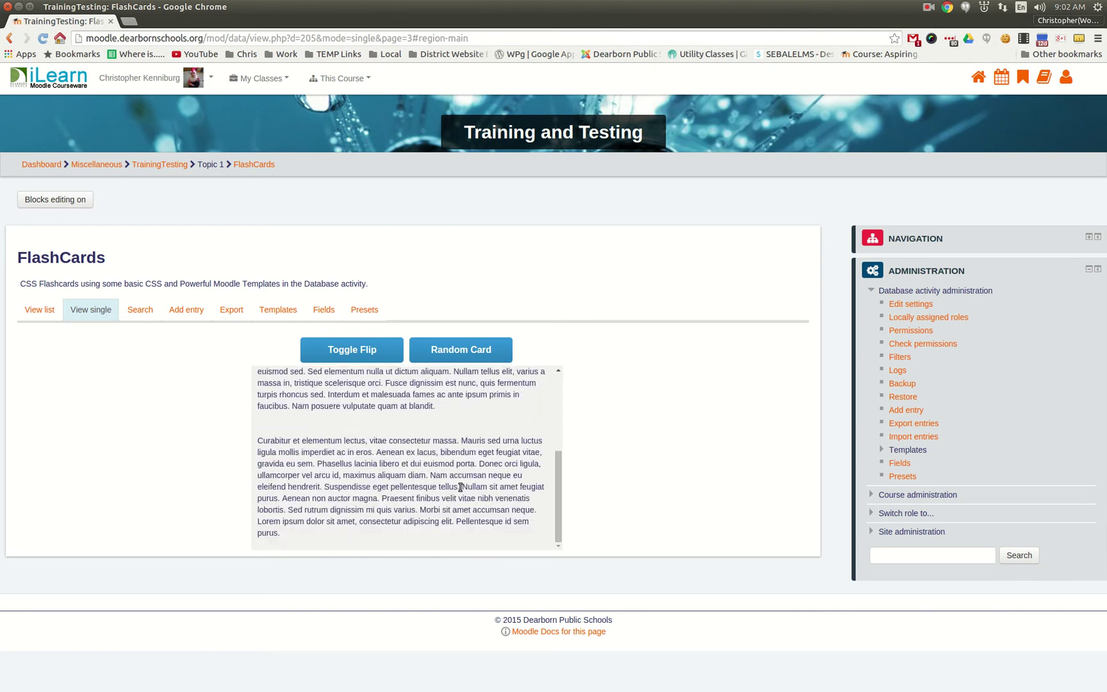
pyautogui.scroll(5, 461, 487)
pyautogui.scroll(-5, 458, 486)
pyautogui.scroll(5, 457, 485)
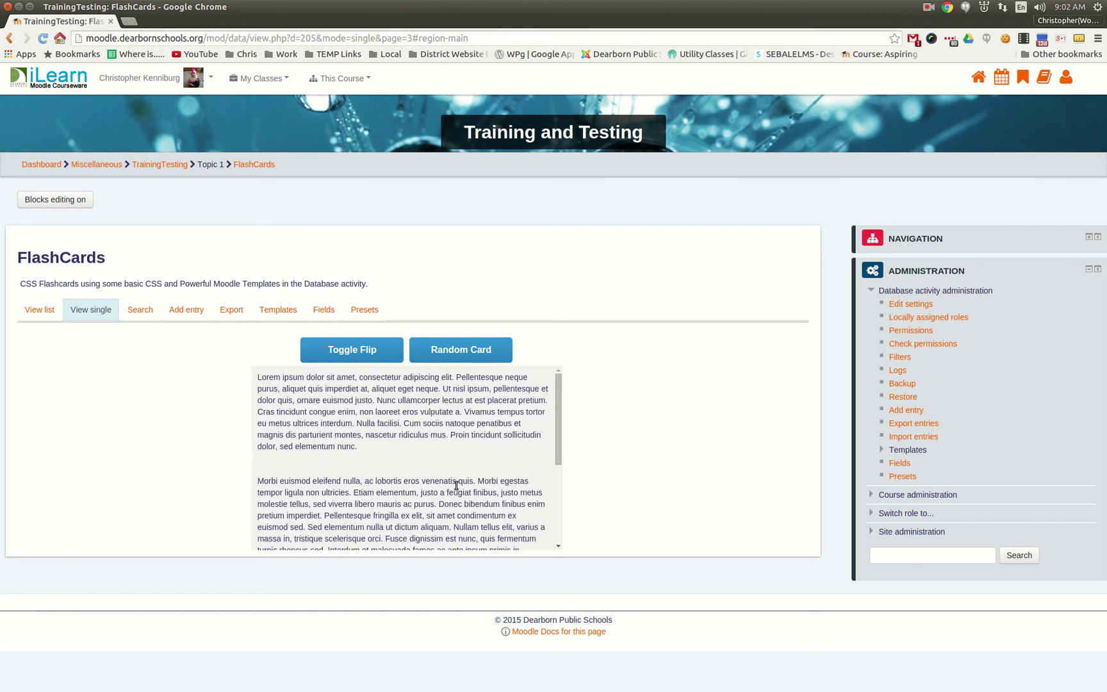
pyautogui.scroll(-5, 457, 485)
pyautogui.scroll(5, 457, 485)
pyautogui.scroll(-5, 457, 485)
pyautogui.scroll(5, 457, 485)
pyautogui.moveTo(561, 408); pyautogui.dragTo(551, 485)
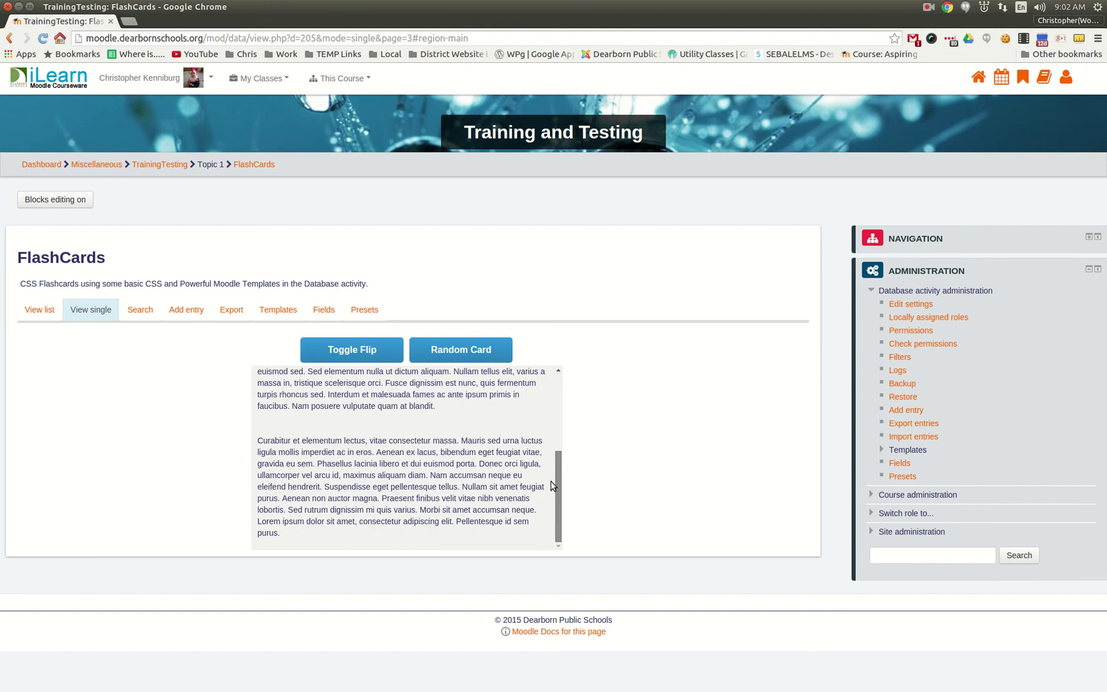
pyautogui.scroll(5, 552, 485)
pyautogui.scroll(-5, 554, 452)
pyautogui.scroll(5, 554, 433)
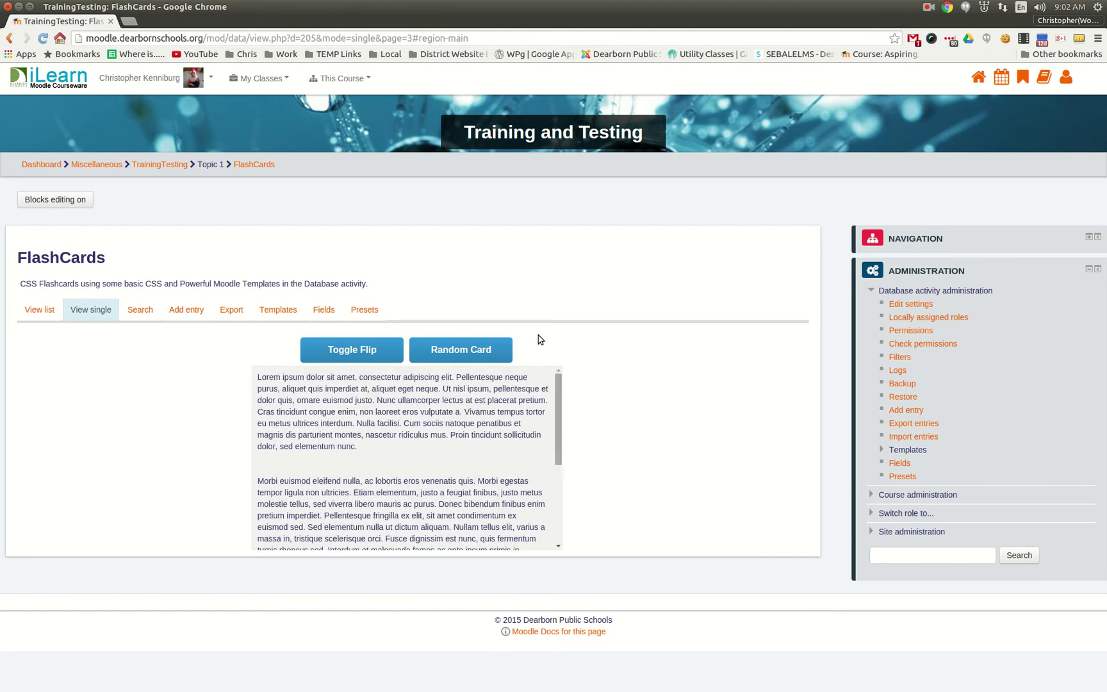
# Step: Draw random cards until a new one loads, then flip it to its answer praising the template
pyautogui.click(469, 345)
pyautogui.click(469, 346)
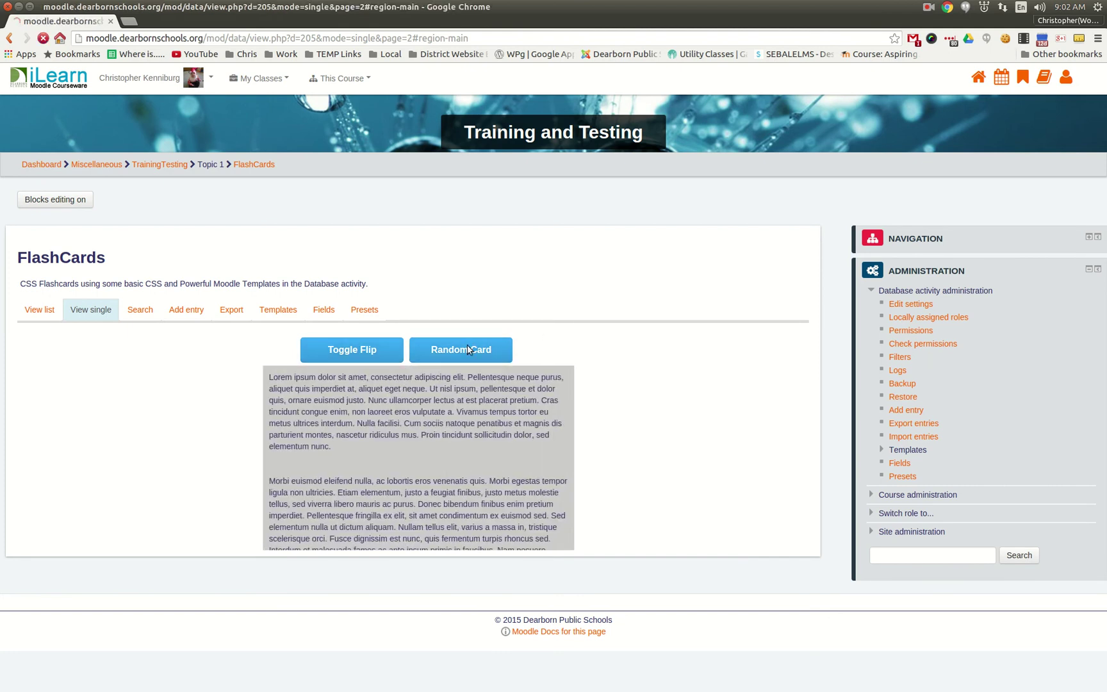
pyautogui.click(468, 346)
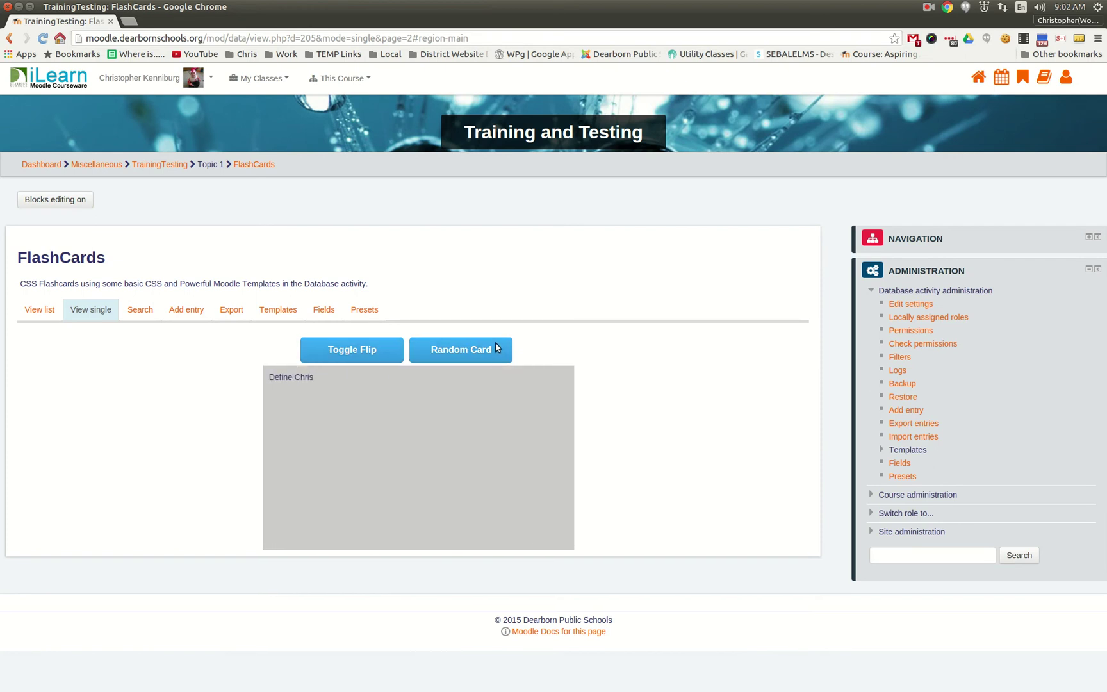
pyautogui.click(487, 438)
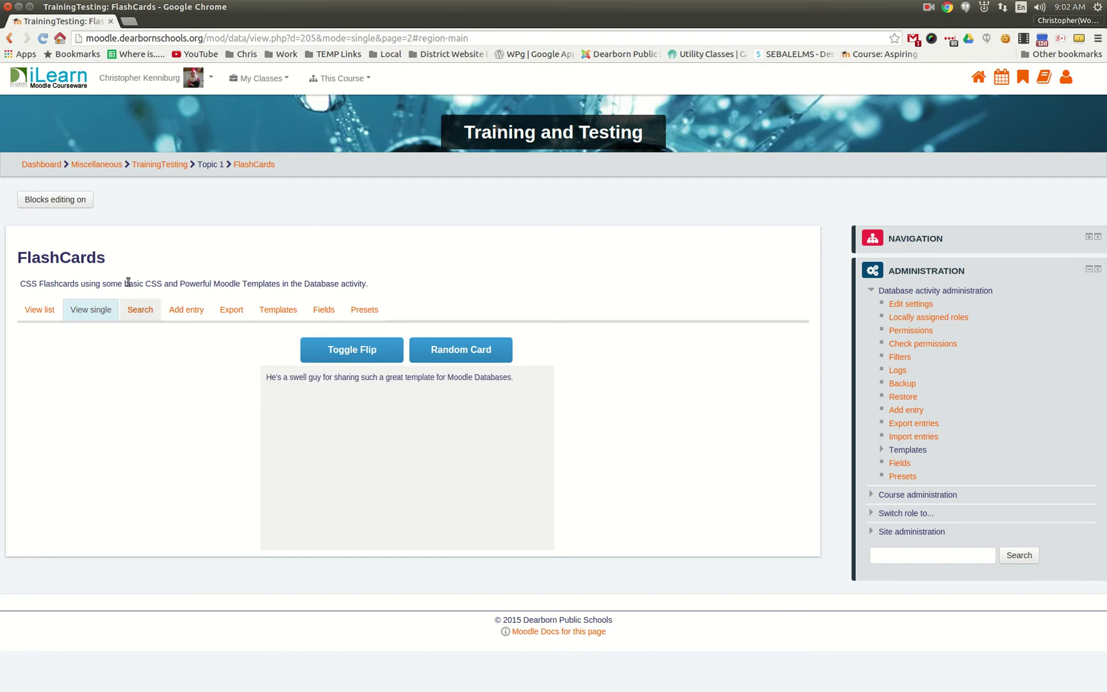
# Step: Add an entry with question 'This is the frontside of the flashcard' and answer 'This is the back side of the flashcard.'
pyautogui.click(181, 314)
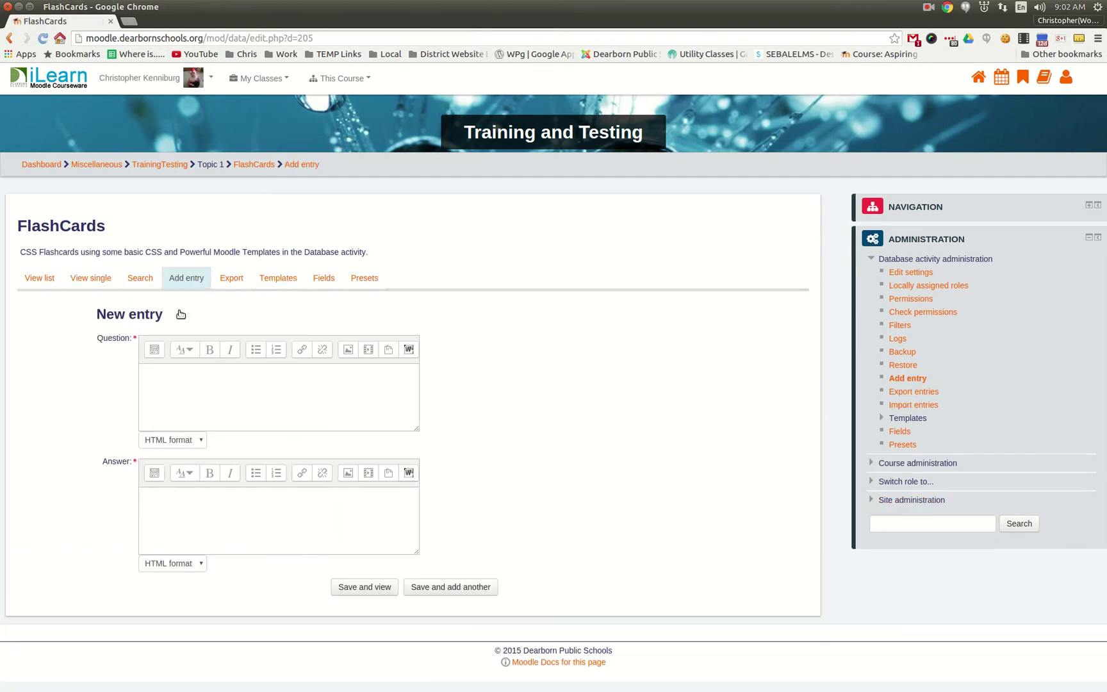
pyautogui.click(220, 516)
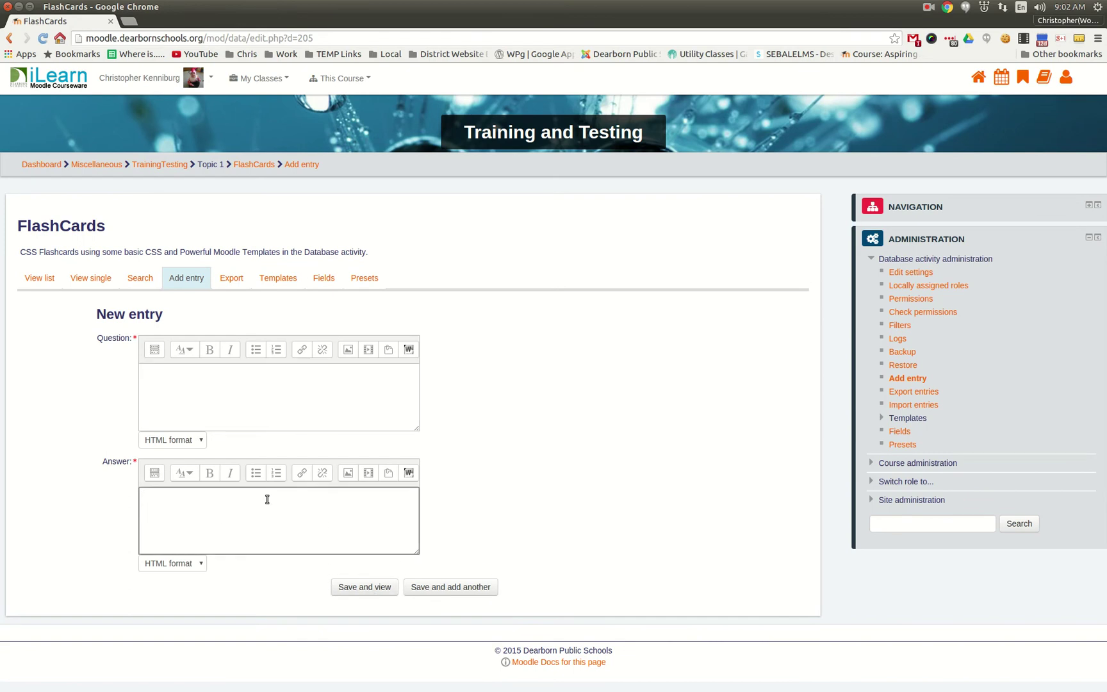
pyautogui.click(225, 376)
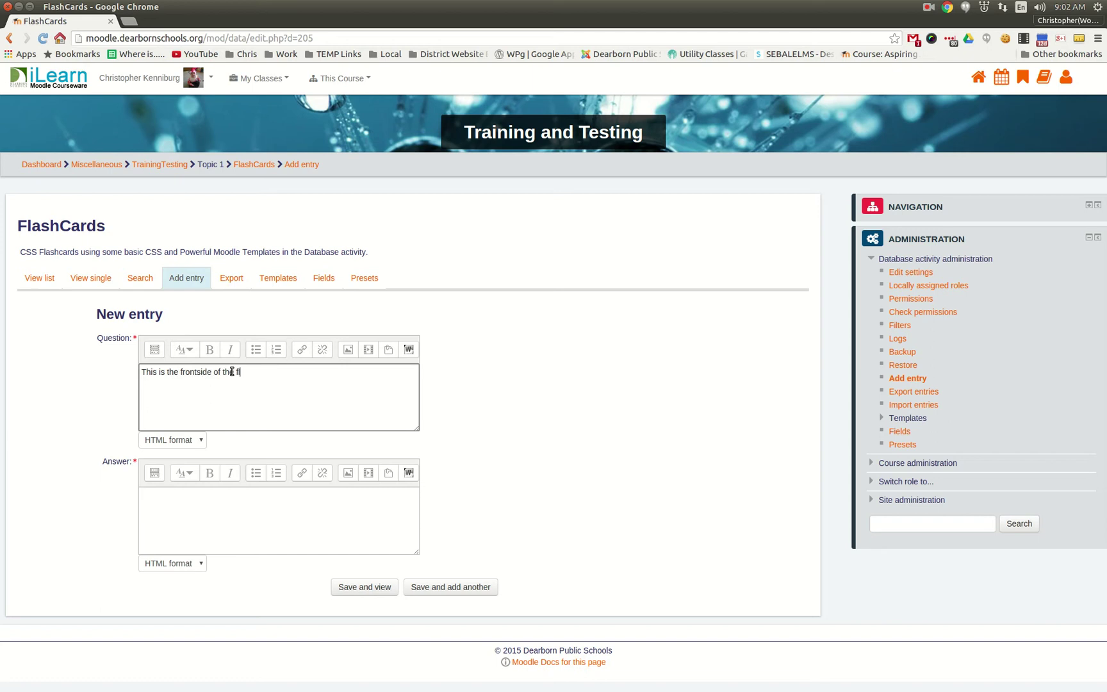
pyautogui.press('Tab')
pyautogui.press('Tab')
pyautogui.press('Tab')
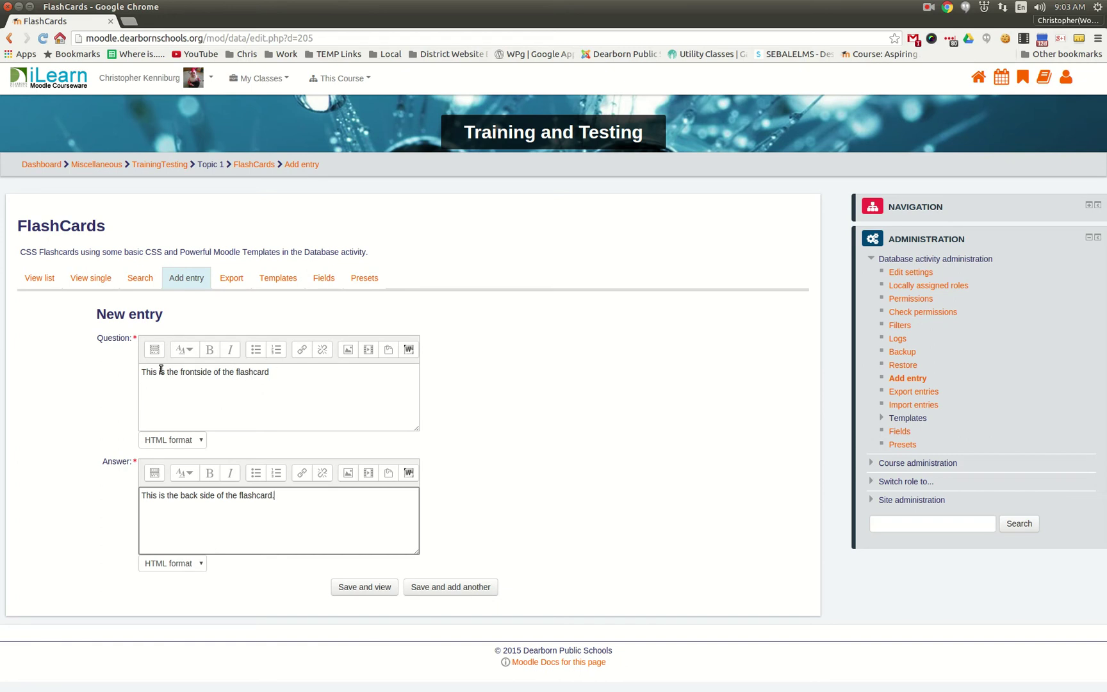
# Step: Save the new flashcard and flip it between its front and back
pyautogui.click(343, 594)
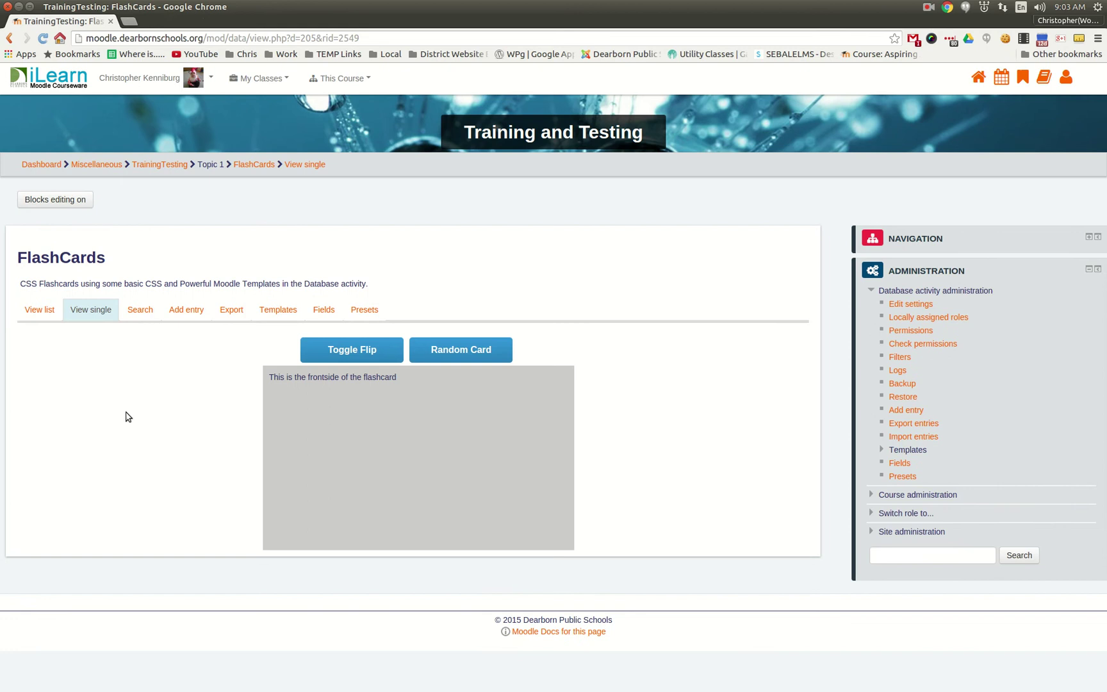
pyautogui.moveTo(383, 435)
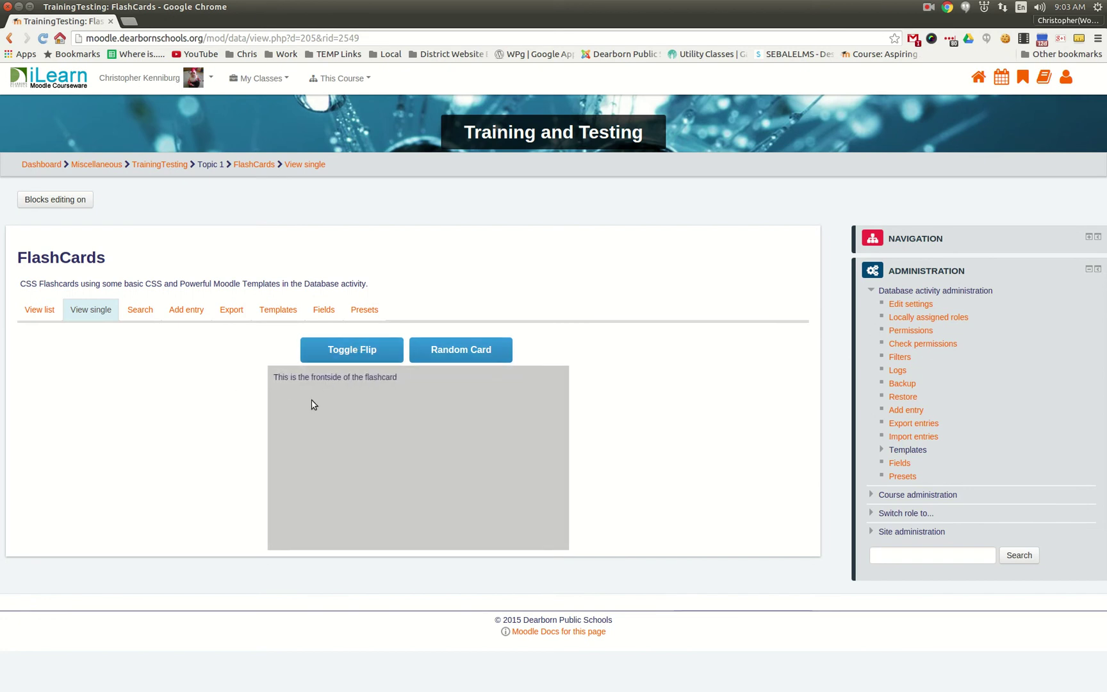
pyautogui.moveTo(333, 408)
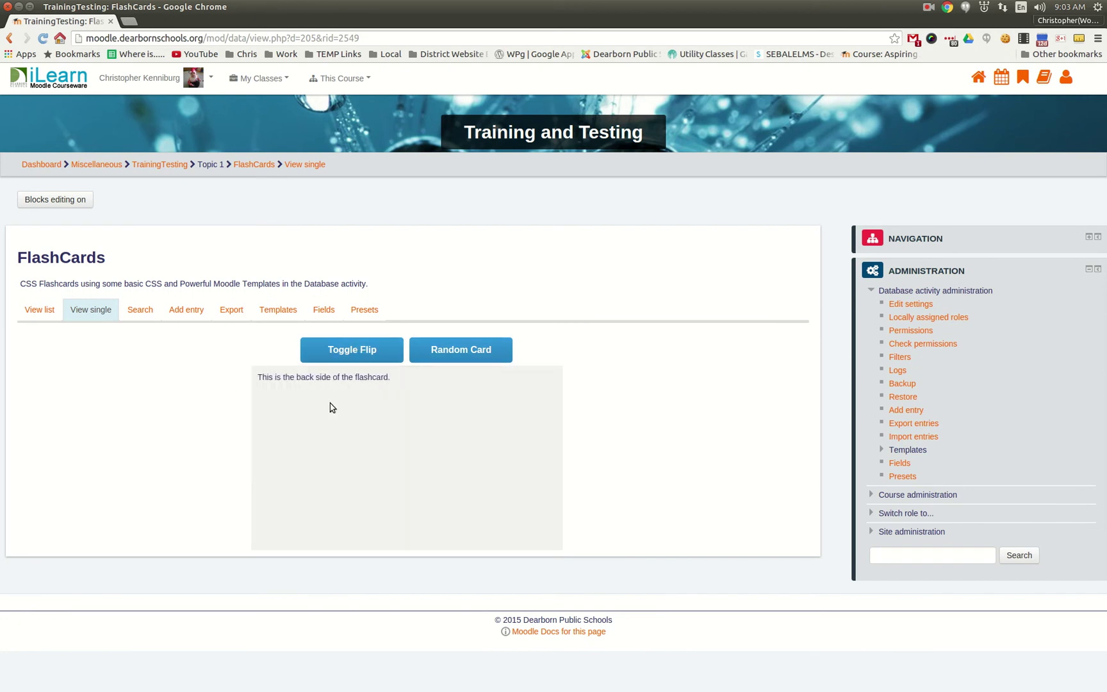
pyautogui.click(354, 348)
# Step: Draw several random flashcards in a row
pyautogui.click(354, 348)
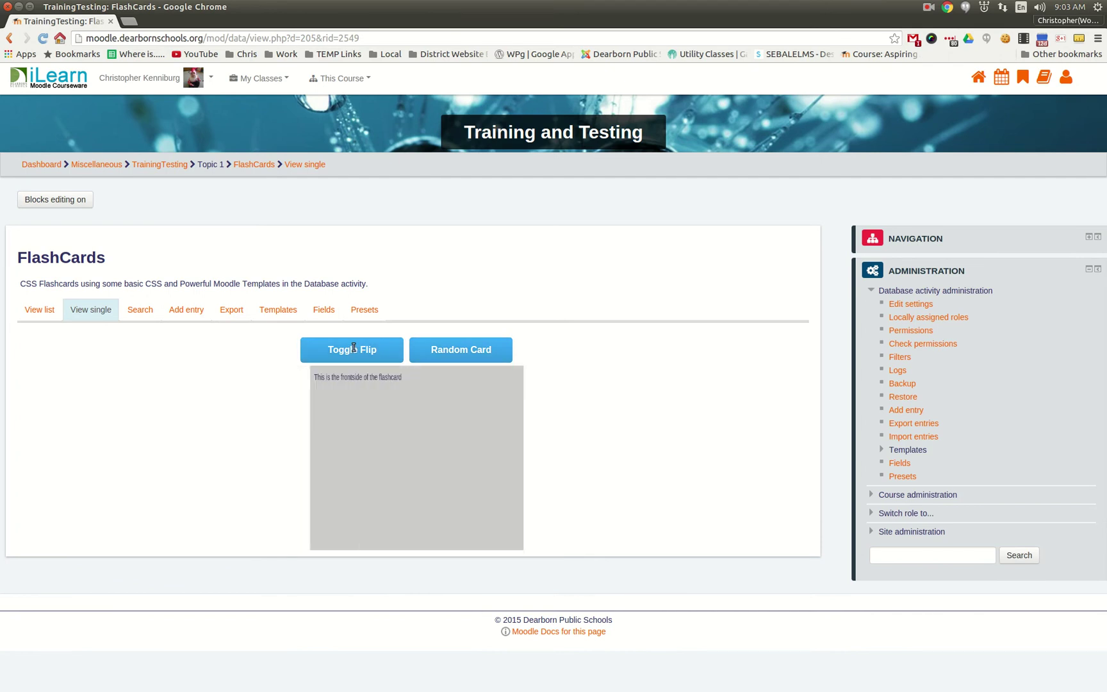
pyautogui.click(459, 351)
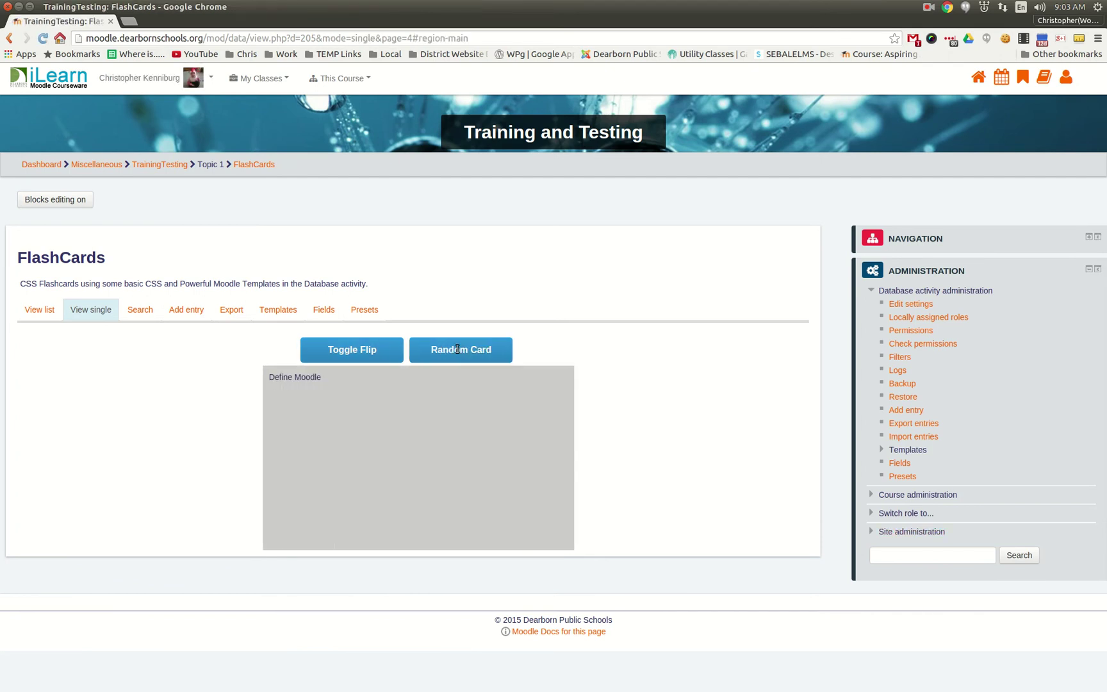
pyautogui.click(458, 349)
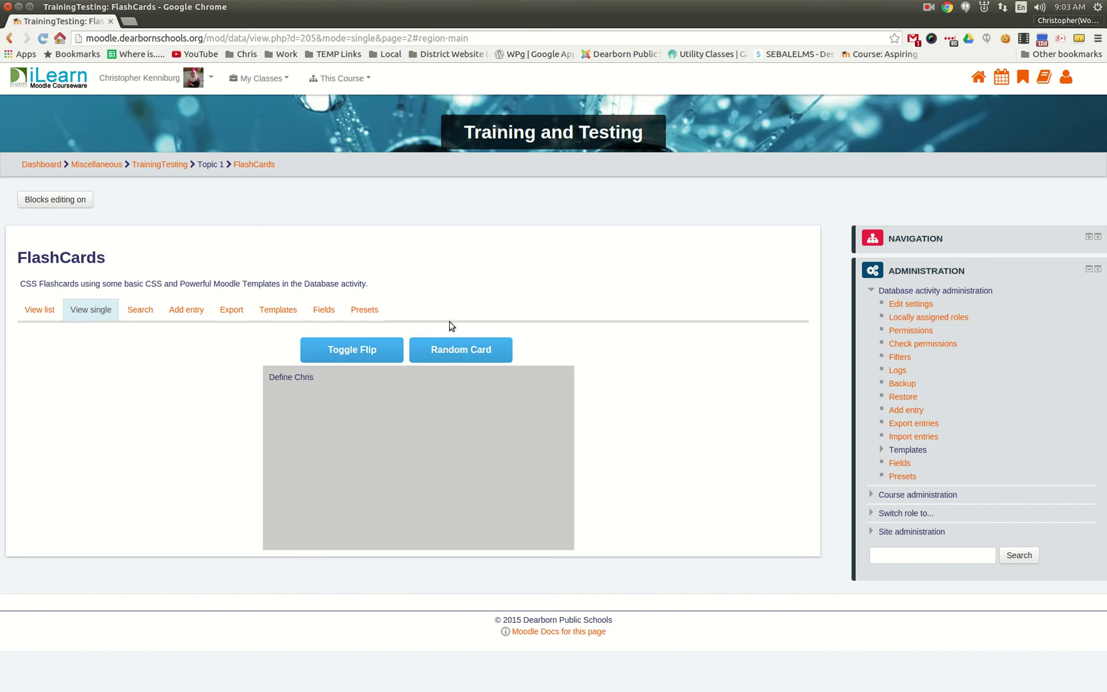
# Step: Take the browser out of full screen, then move it up-right and make it smaller
pyautogui.doubleClick(646, 5)
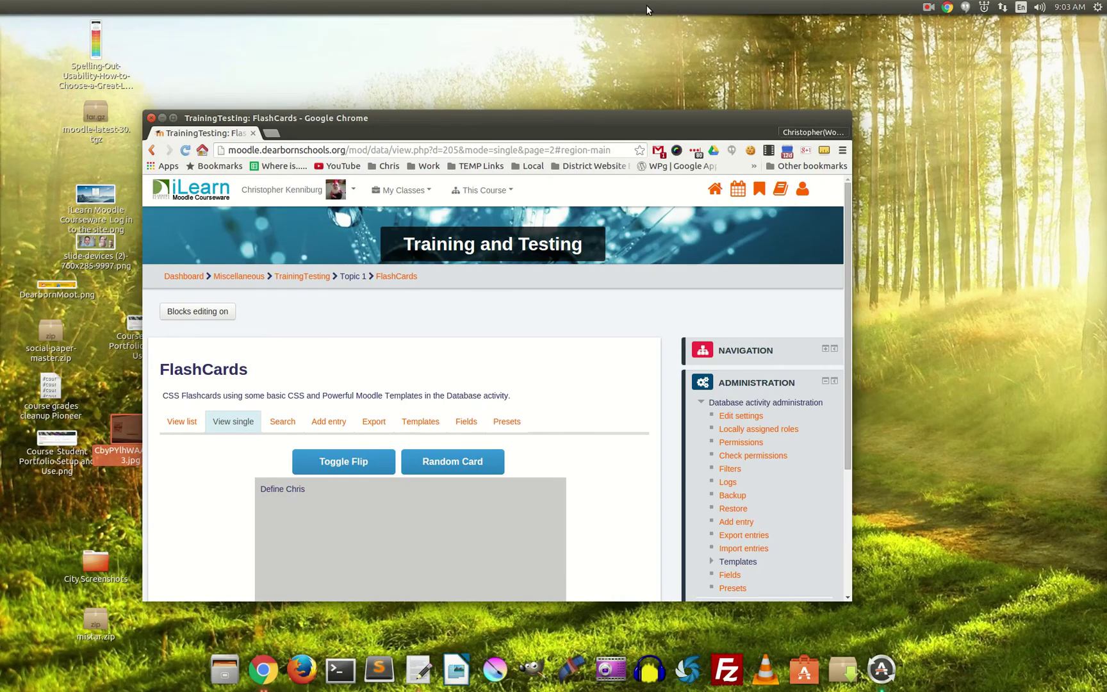
pyautogui.moveTo(571, 119); pyautogui.dragTo(648, 50)
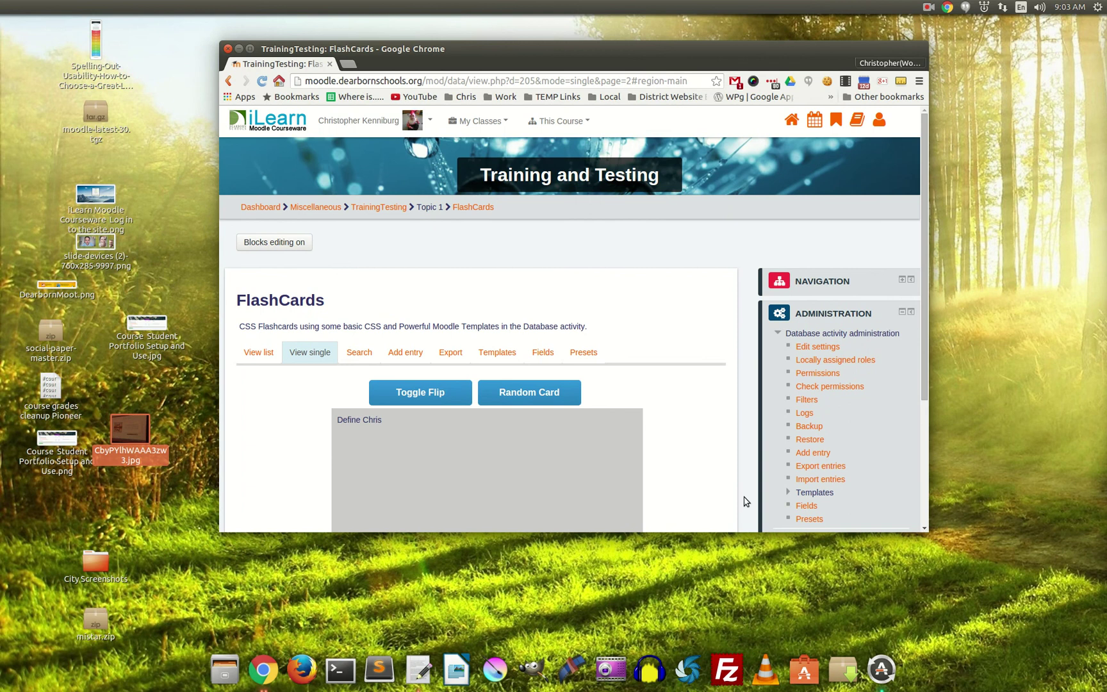
pyautogui.moveTo(928, 532); pyautogui.dragTo(871, 481)
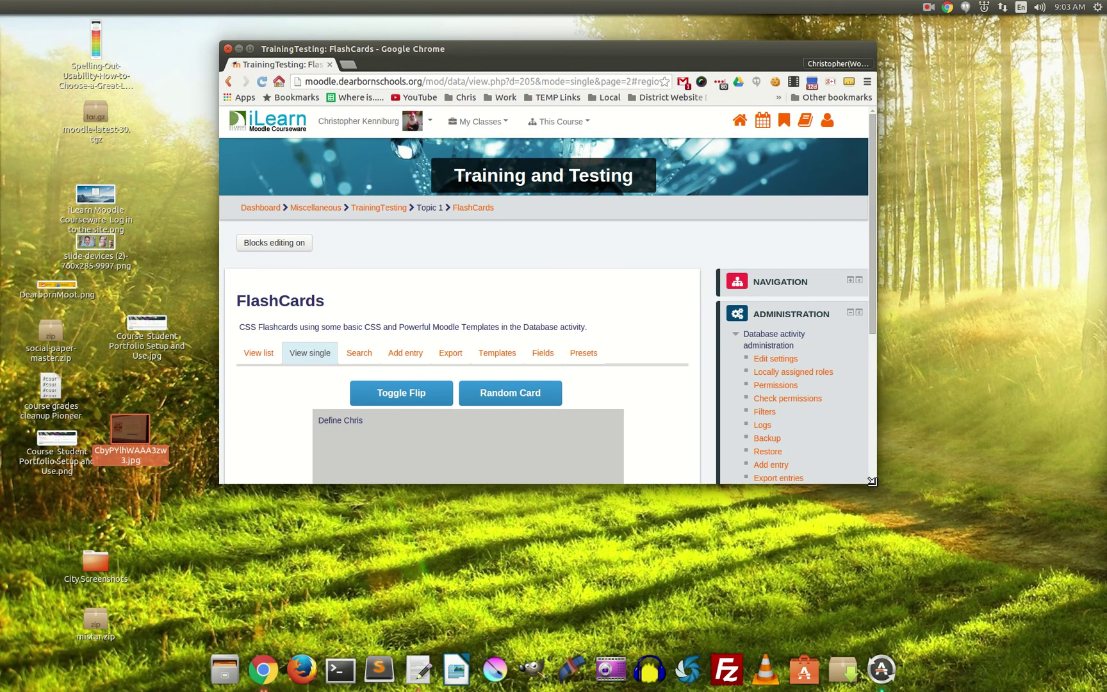
# Step: Draw random cards until 'This is the frontside of the flashcard' appears, then maximise the window
pyautogui.click(518, 391)
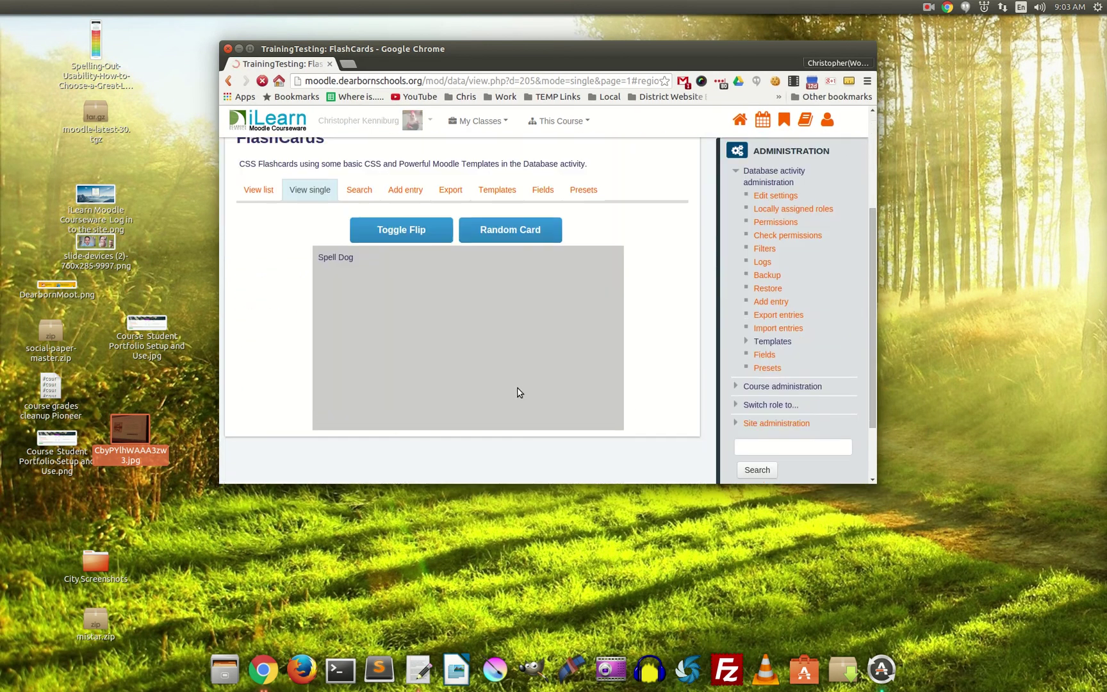
pyautogui.click(502, 224)
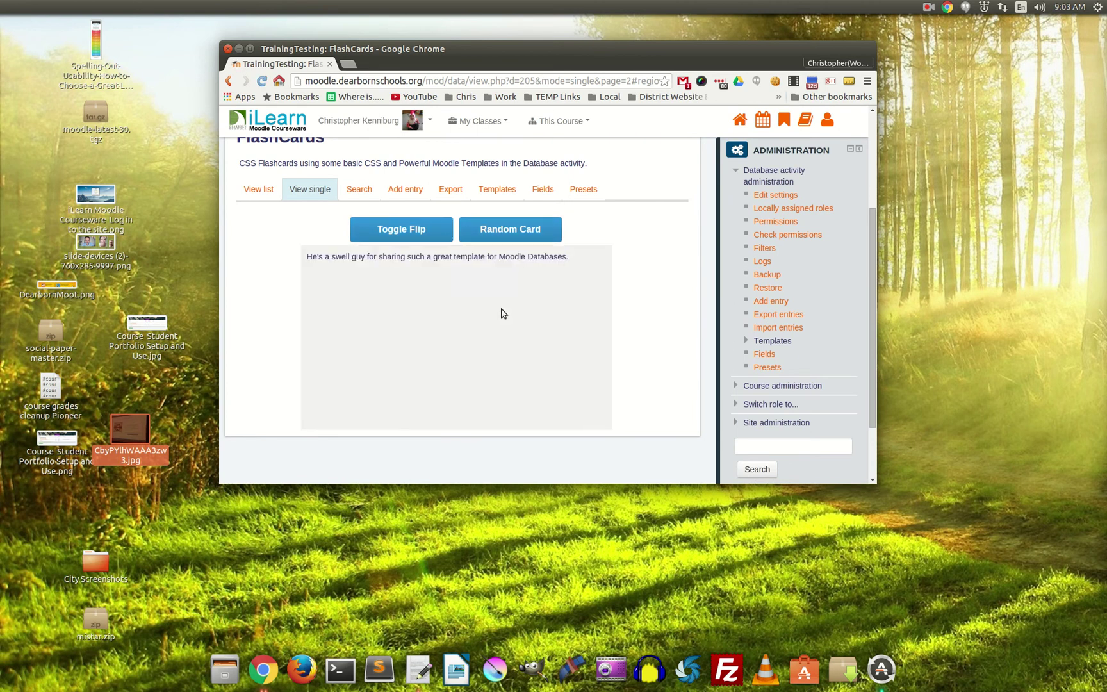
pyautogui.click(516, 226)
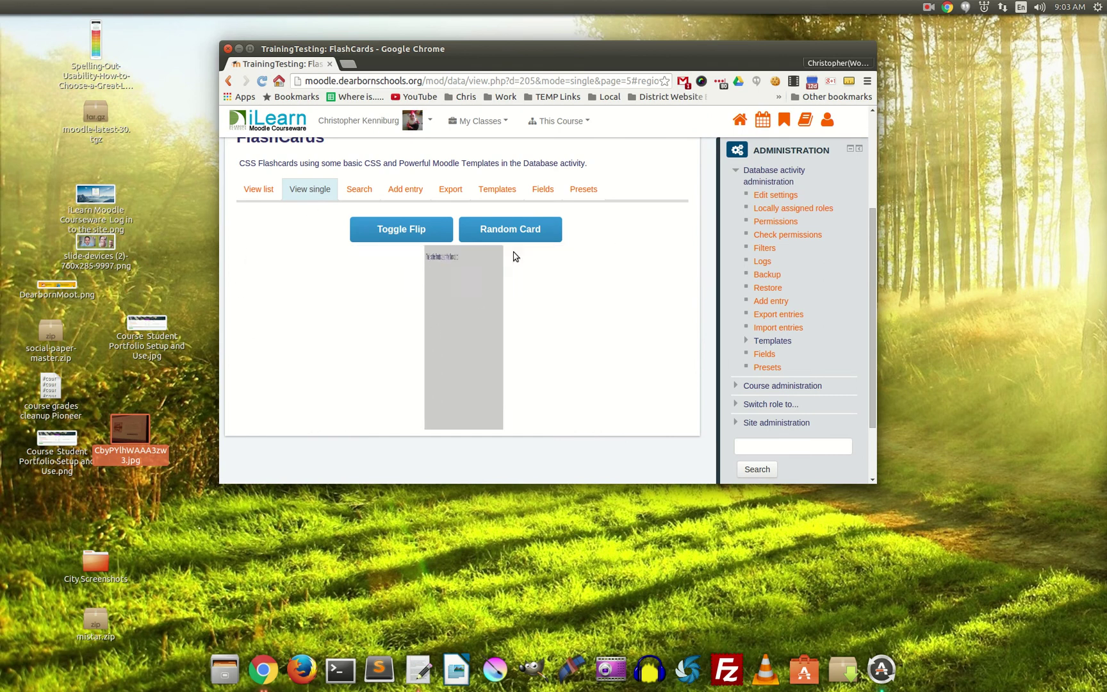
pyautogui.click(539, 226)
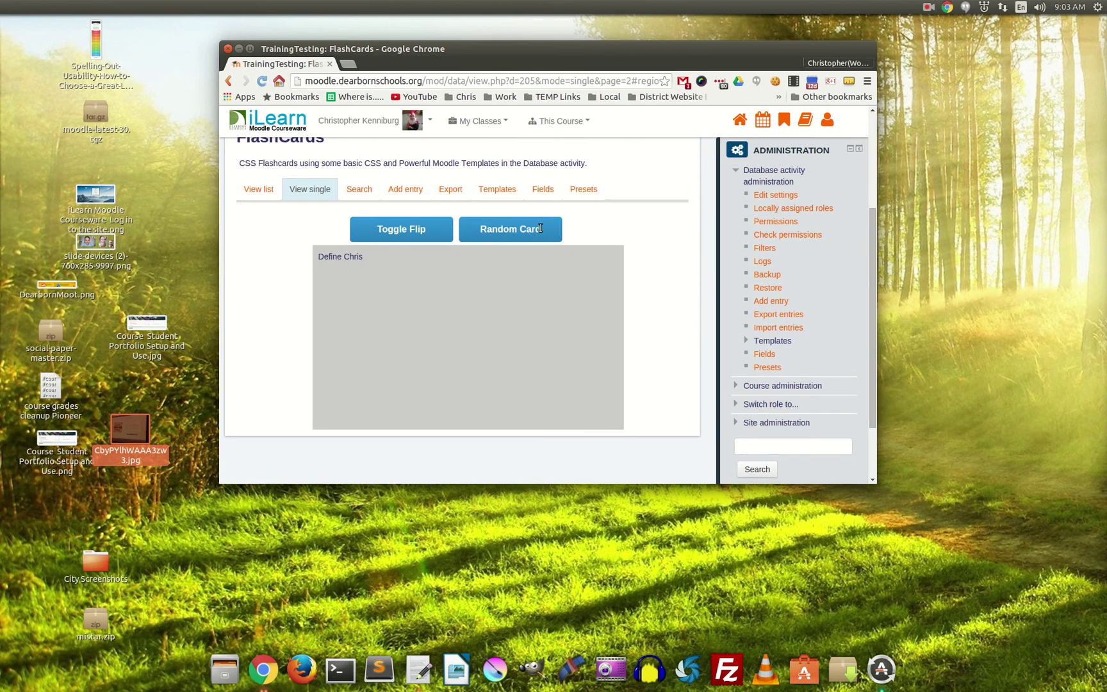
pyautogui.click(539, 227)
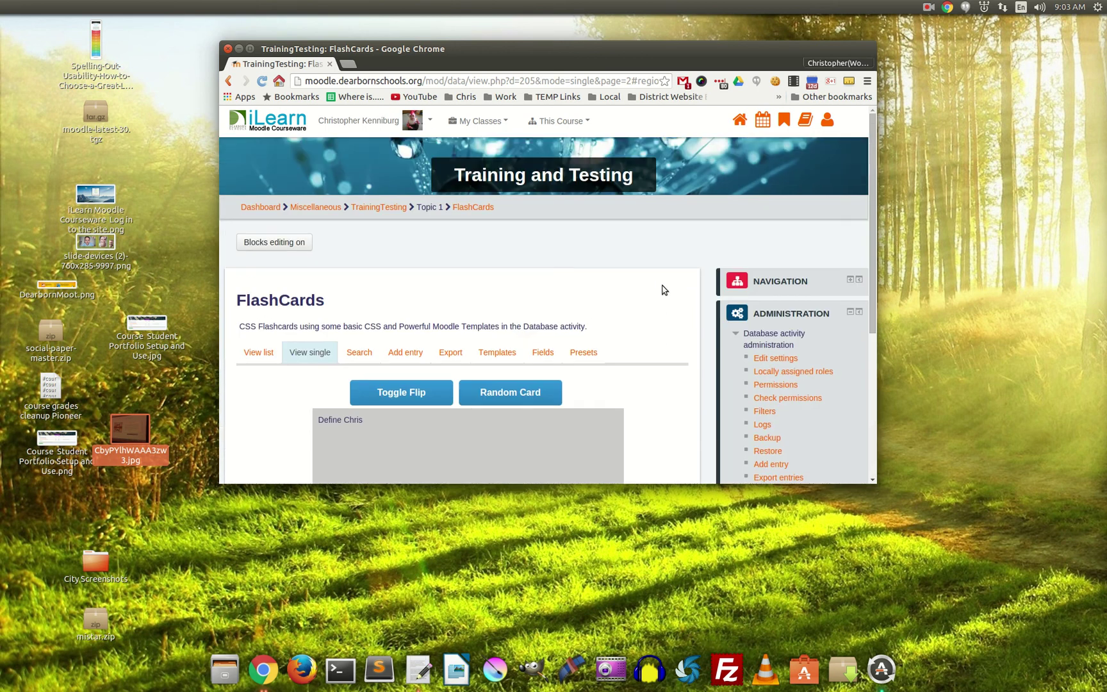
pyautogui.click(535, 212)
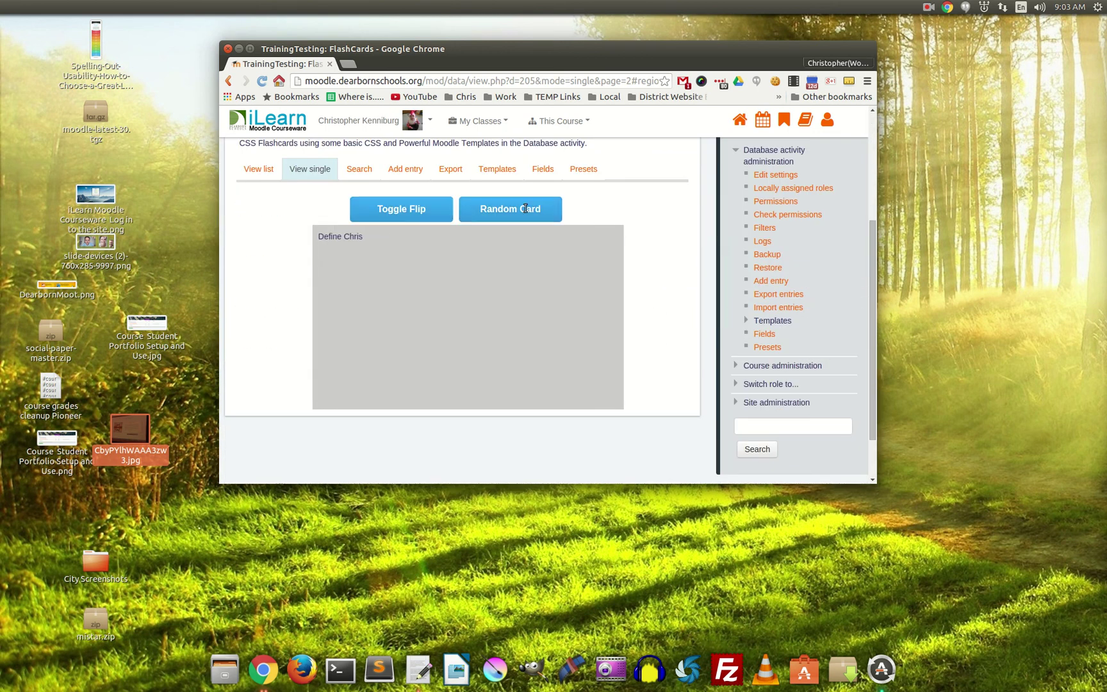
pyautogui.doubleClick(725, 44)
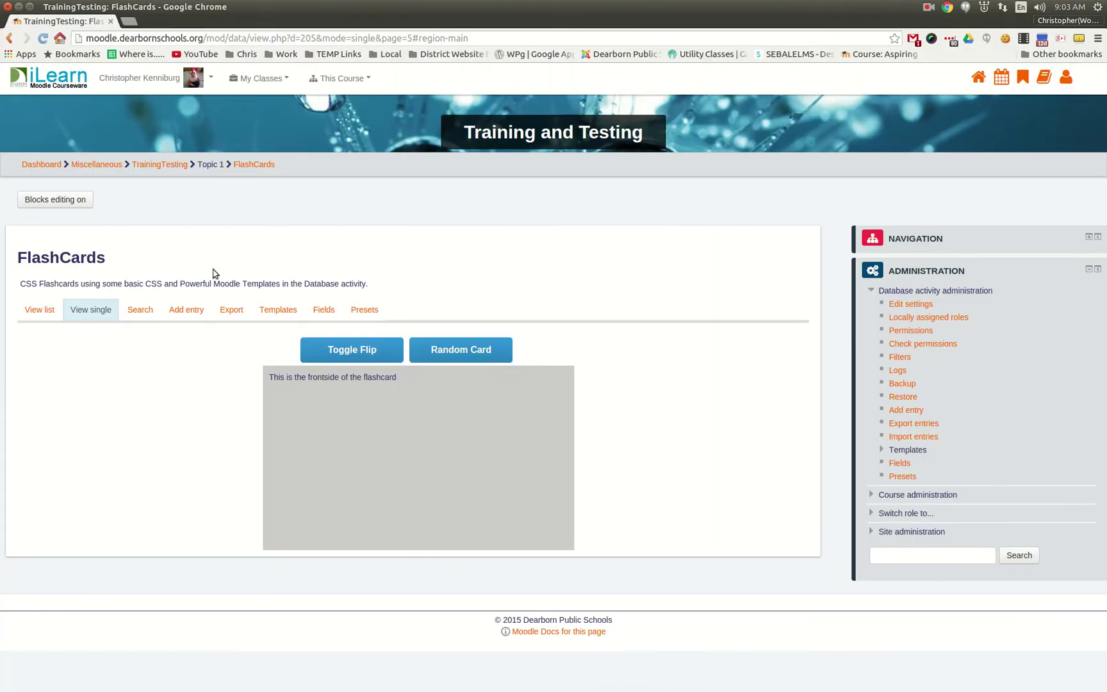
# Step: Show the CSS template defining 520px by 300px cards and front/back background colours
pyautogui.click(284, 313)
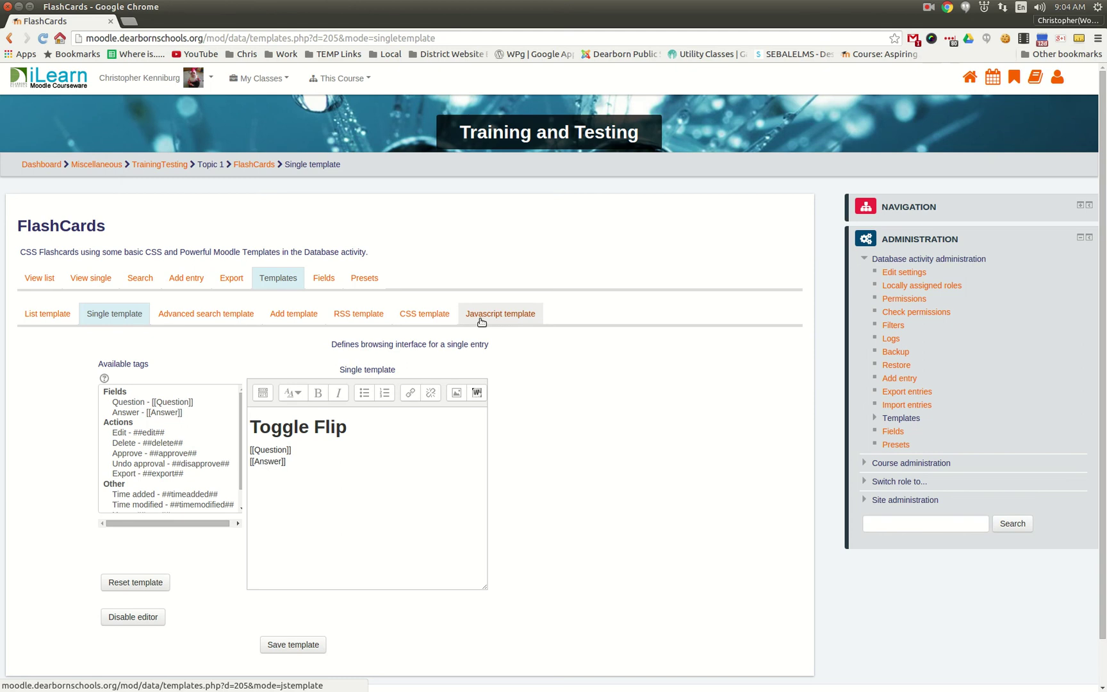
pyautogui.click(416, 317)
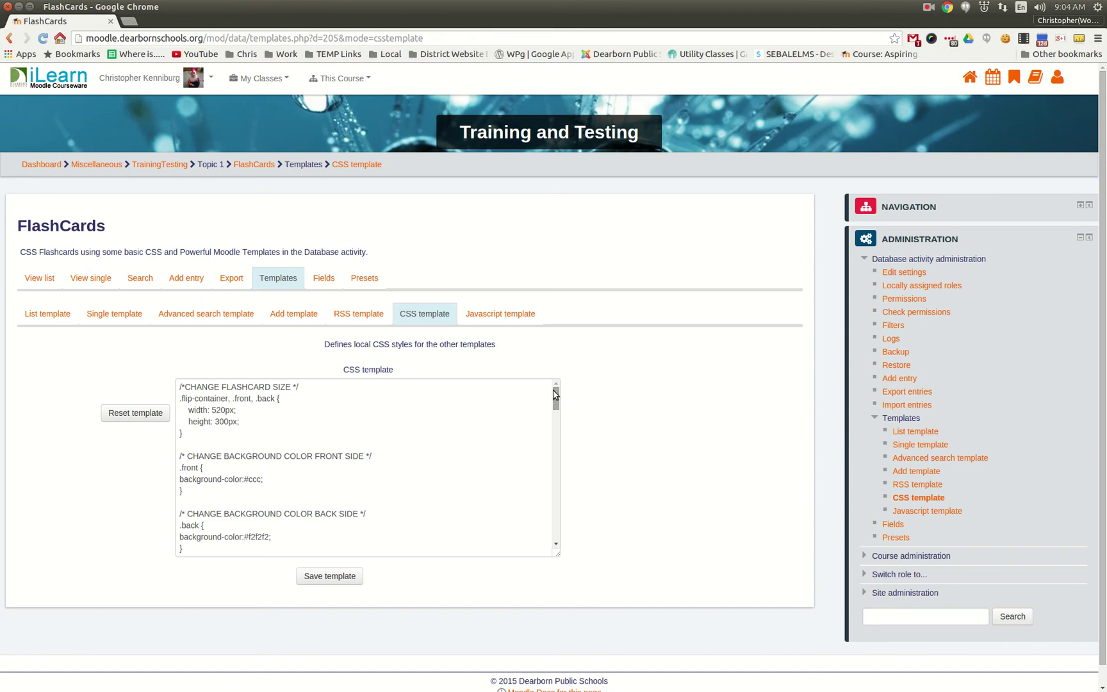
pyautogui.moveTo(556, 398); pyautogui.dragTo(555, 392)
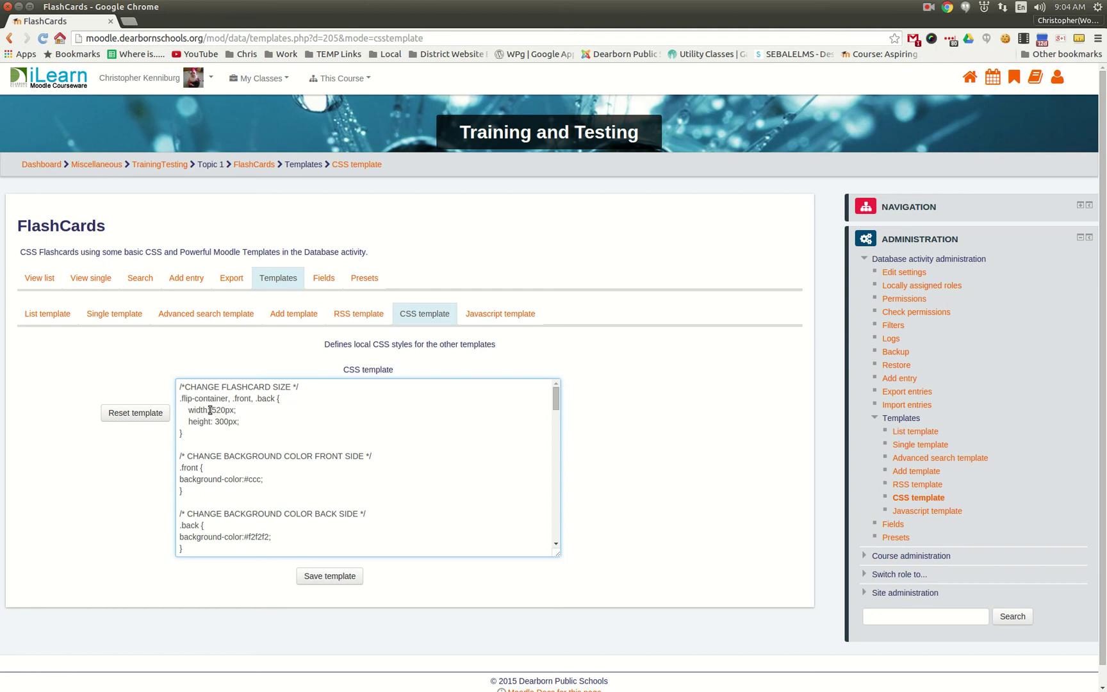
pyautogui.moveTo(212, 410); pyautogui.dragTo(246, 413)
pyautogui.click(242, 423)
pyautogui.scroll(-2, 247, 532)
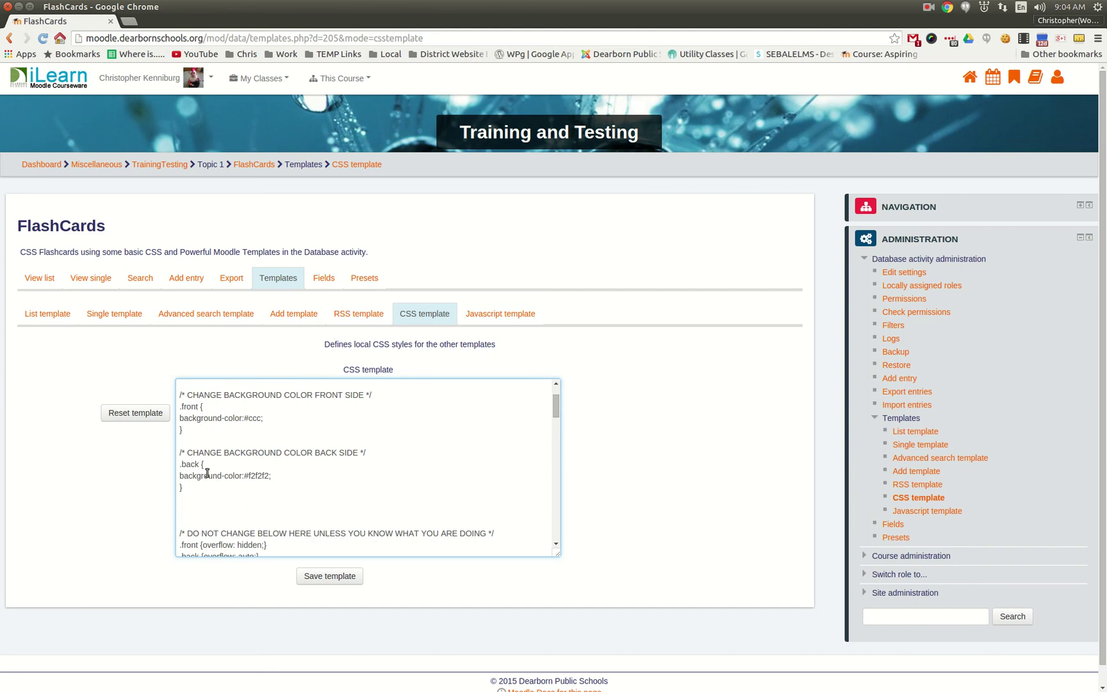
pyautogui.scroll(2, 248, 511)
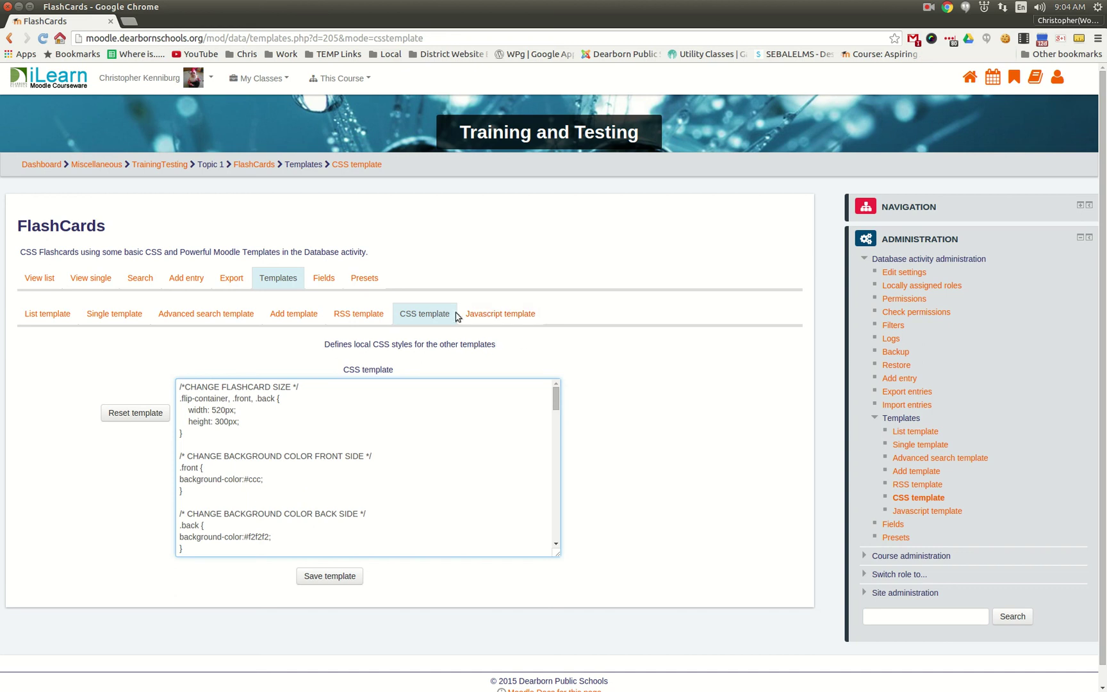
# Step: Look at the JavaScript template, then switch back to the CSS template
pyautogui.click(488, 312)
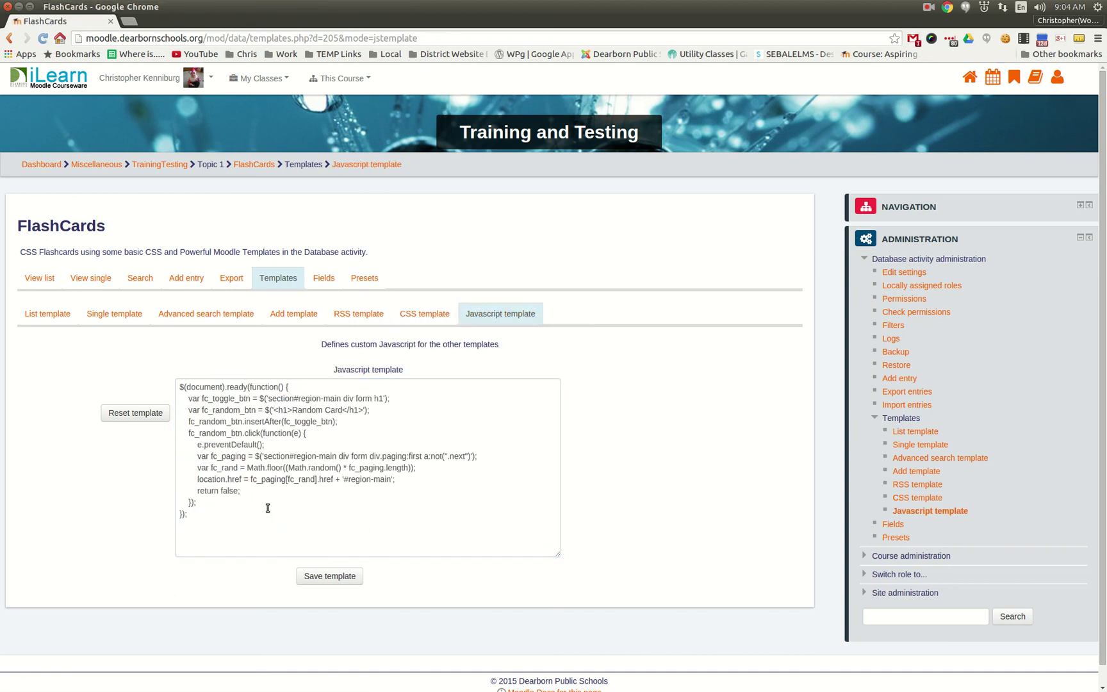
pyautogui.click(422, 313)
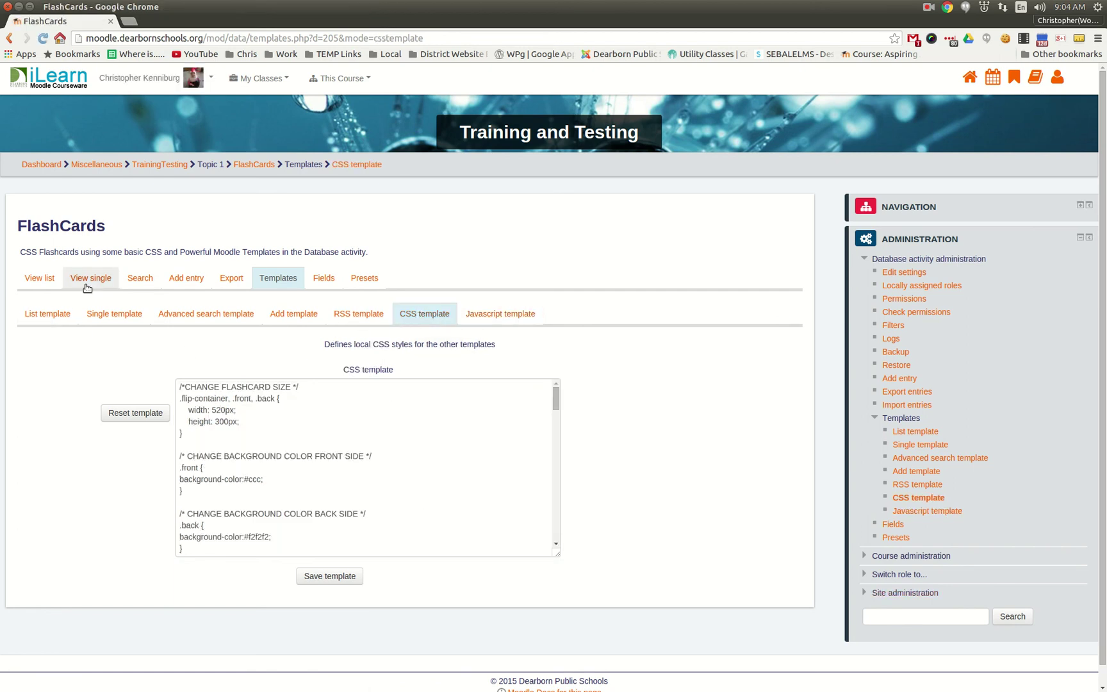
# Step: Show the list of all flashcard entries, starting with the sky question
pyautogui.click(27, 278)
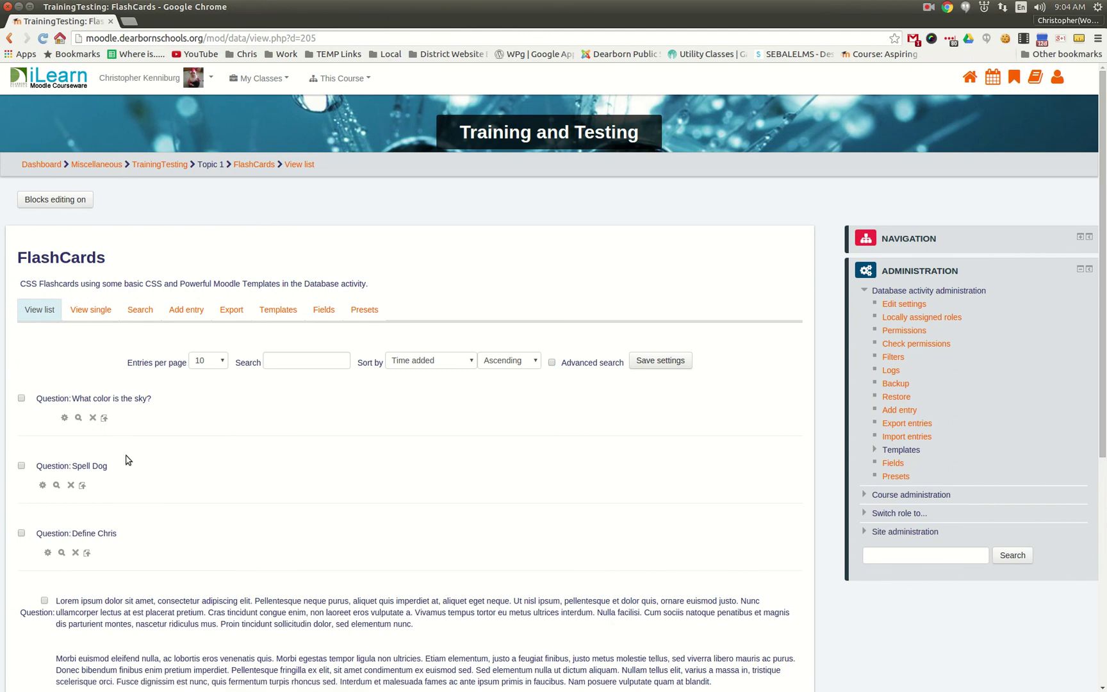
pyautogui.scroll(-6, 122, 487)
pyautogui.scroll(6, 121, 487)
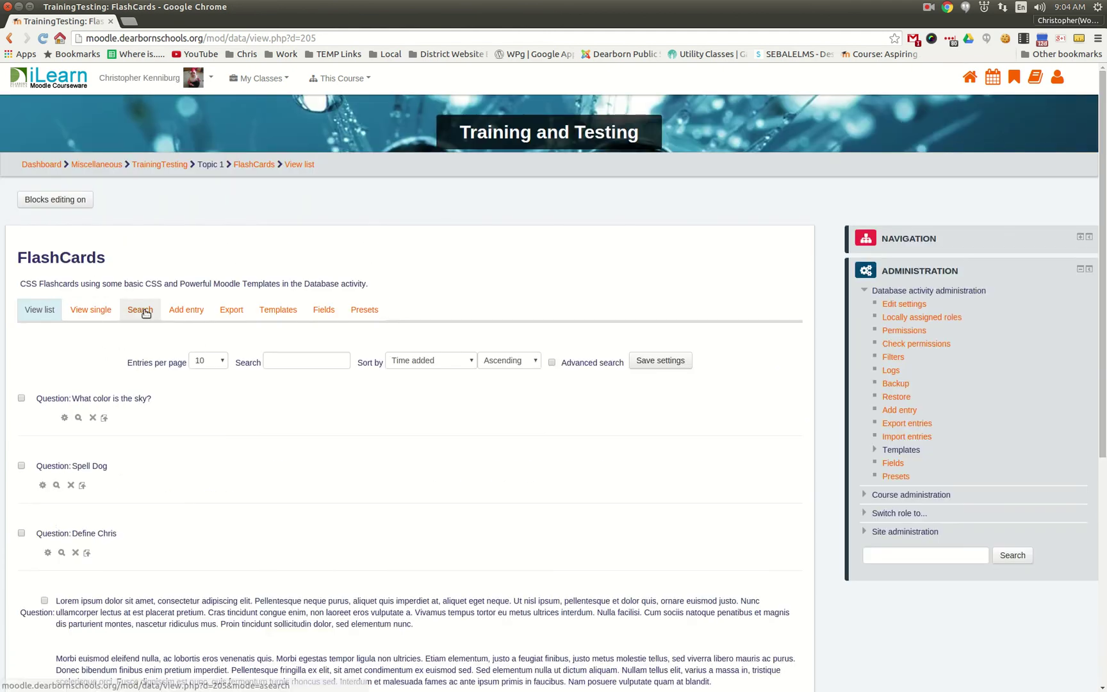
# Step: Switch to single-card view and draw random cards until 'This is the frontside of the flashcard' appears
pyautogui.click(83, 316)
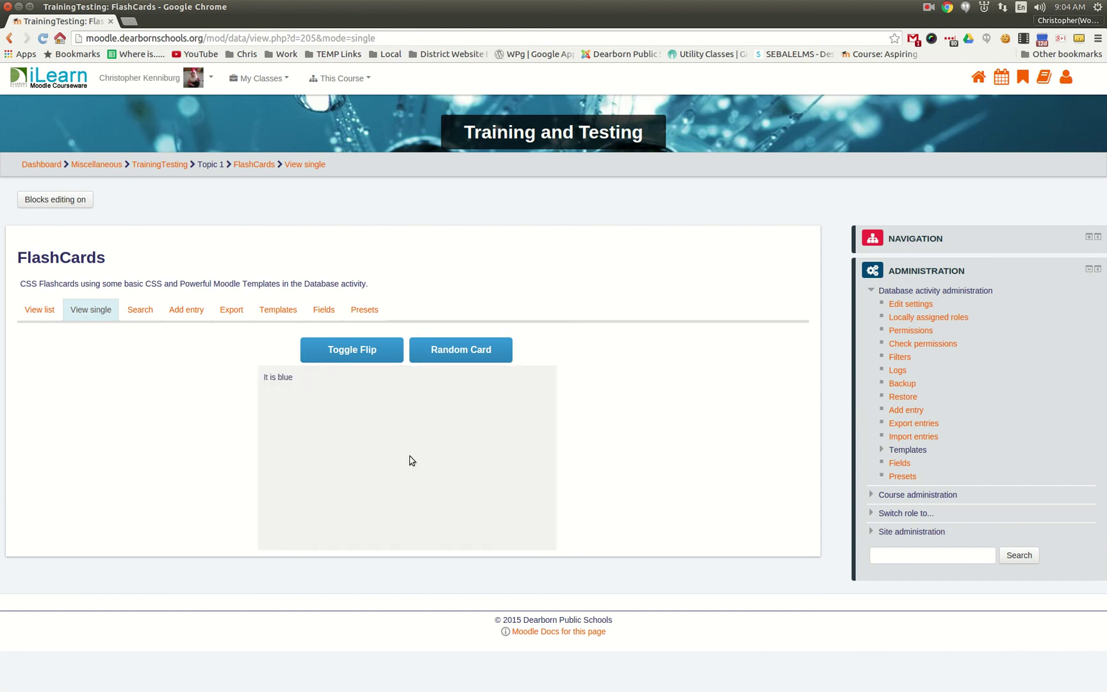
pyautogui.click(494, 346)
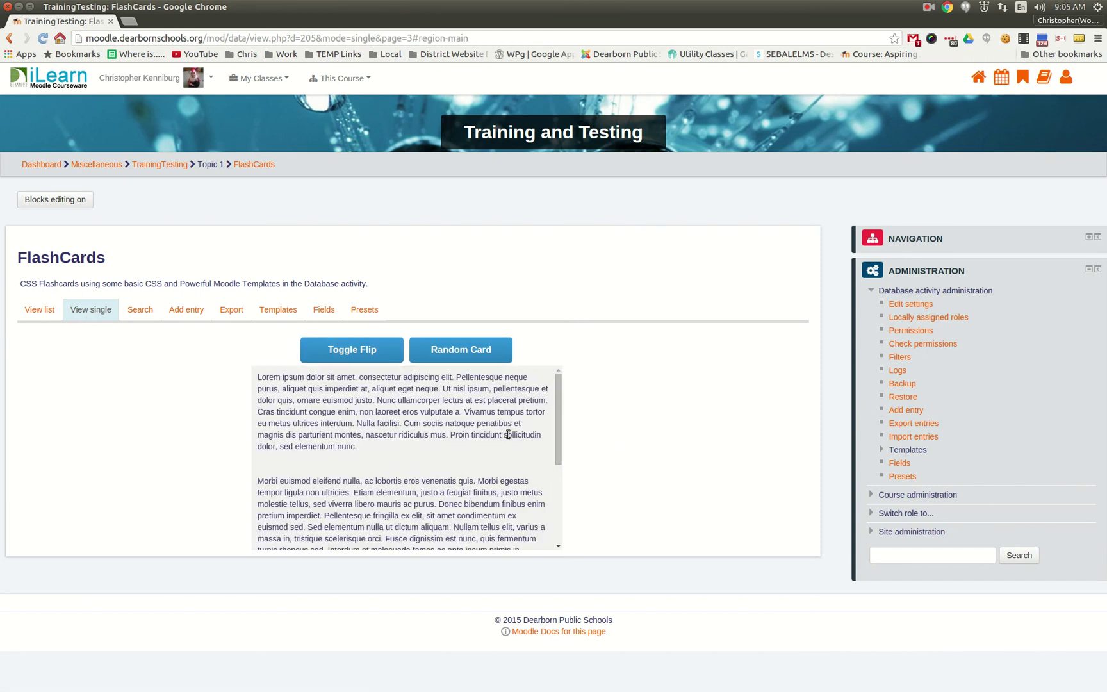
pyautogui.moveTo(557, 417); pyautogui.dragTo(552, 388)
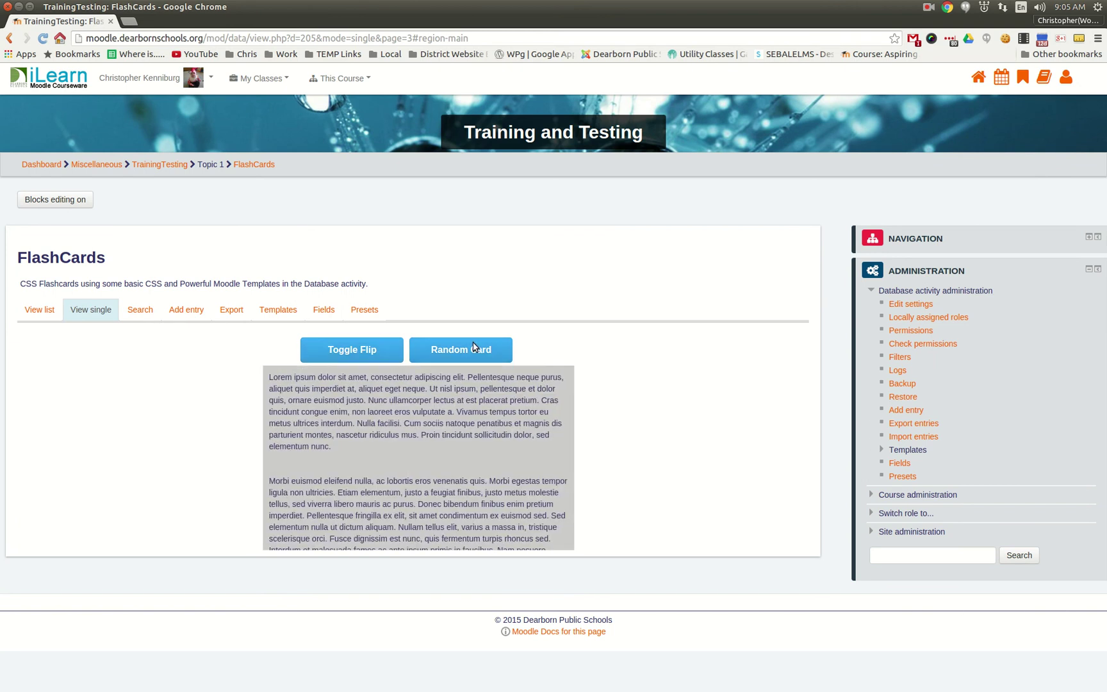
pyautogui.click(474, 347)
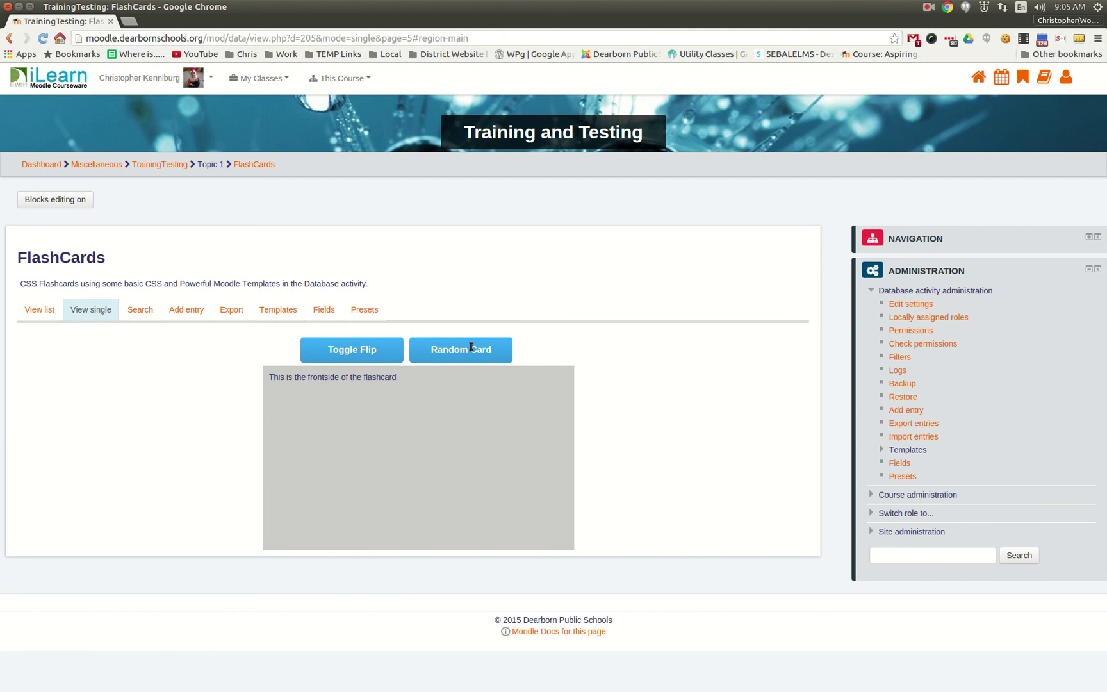